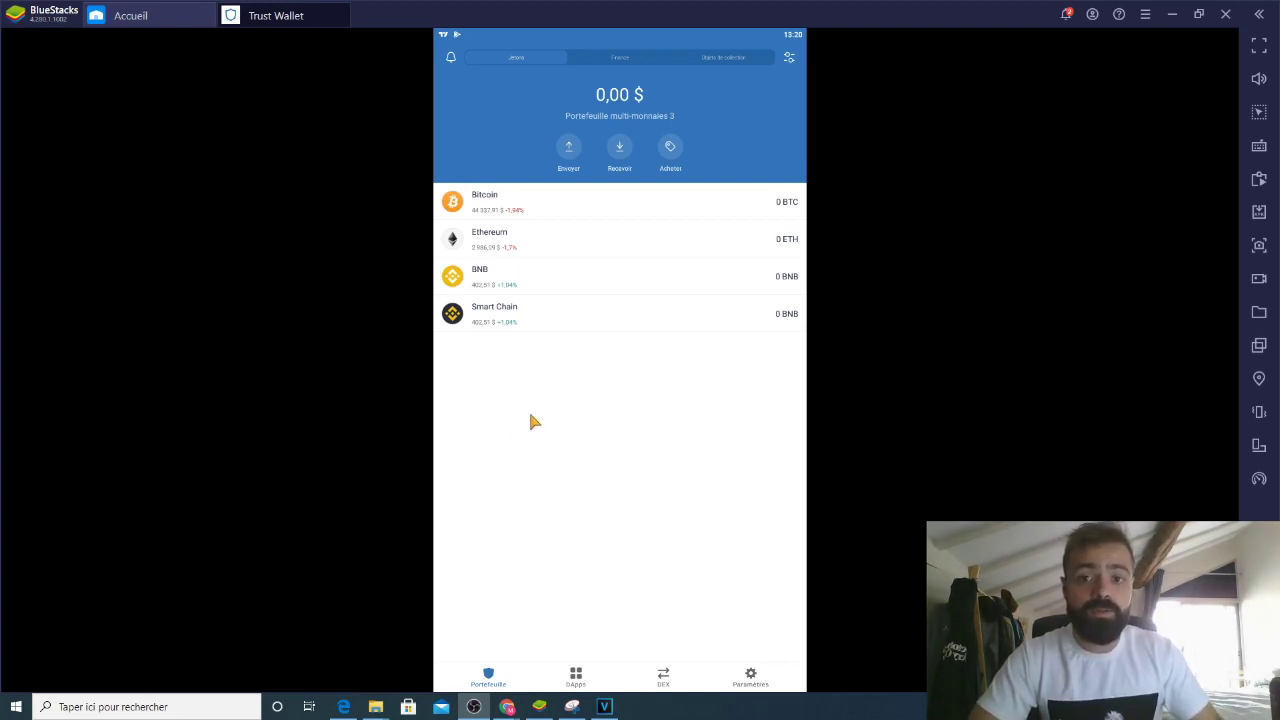
# - Open the Smart Chain (BNB) coin's receive page and copy its wallet address
pyautogui.click(510, 318)
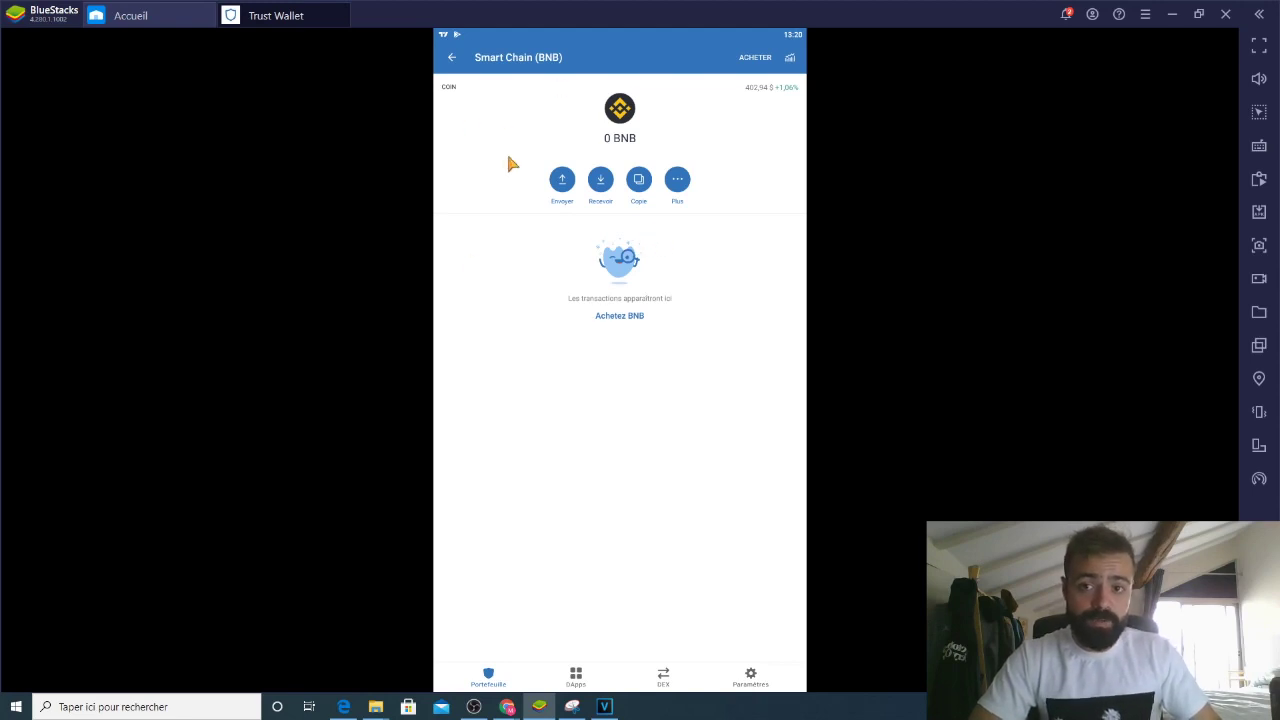
pyautogui.click(601, 180)
pyautogui.click(567, 649)
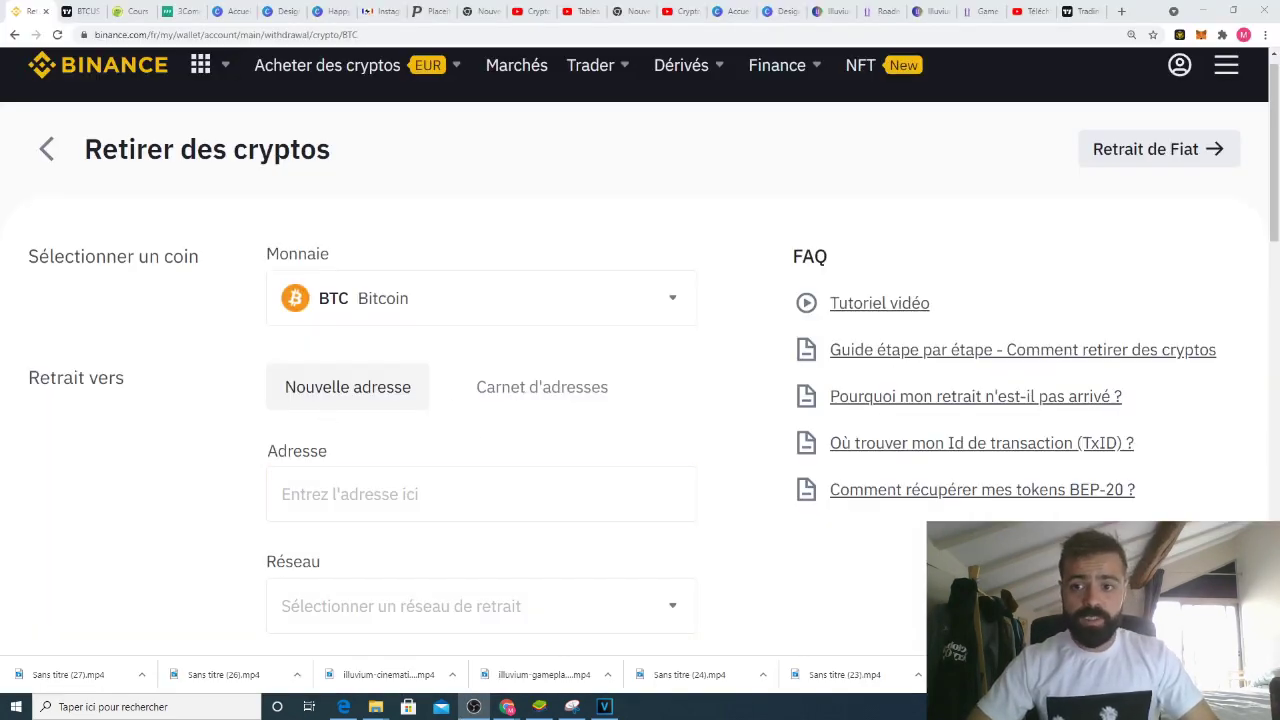
# - On the Binance withdrawal page in the browser, choose BNB, paste the copied wallet address, and use the BSC (BEP20) network
pyautogui.click(425, 319)
pyautogui.click(504, 178)
pyautogui.write('bnb')
pyautogui.click(528, 266)
pyautogui.click(424, 512)
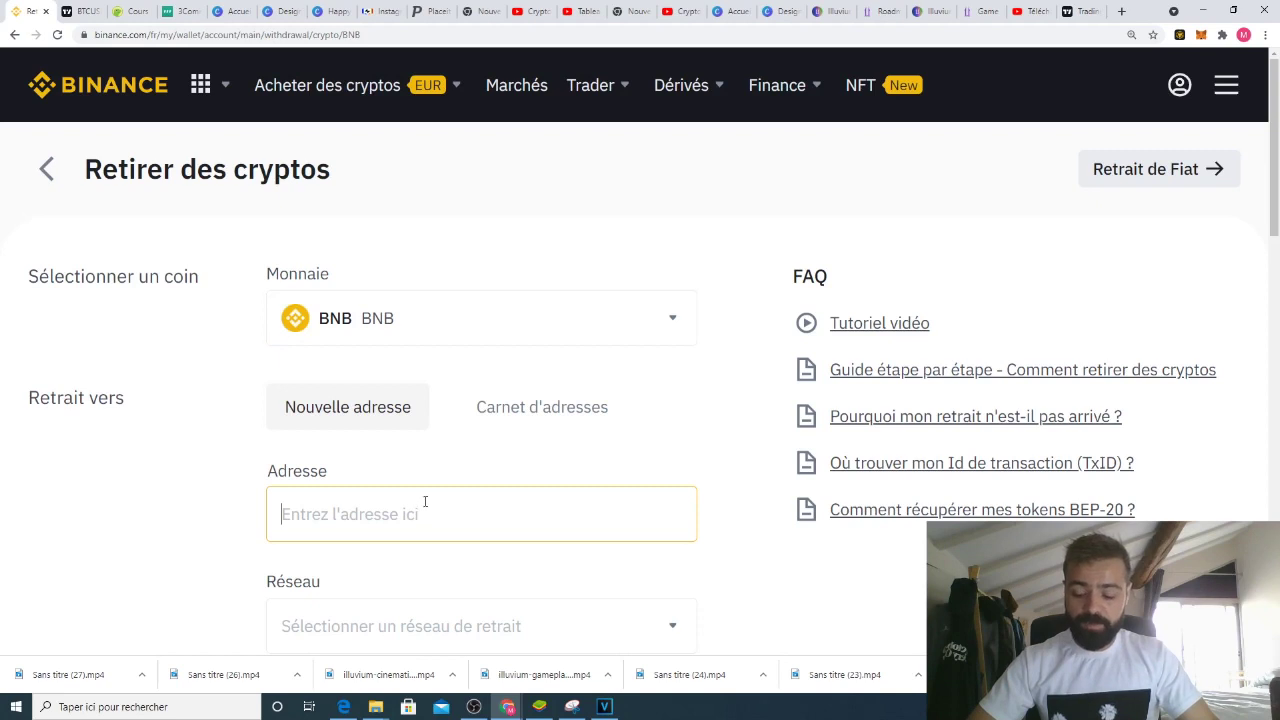
pyautogui.hotkey('ctrl', 'v')
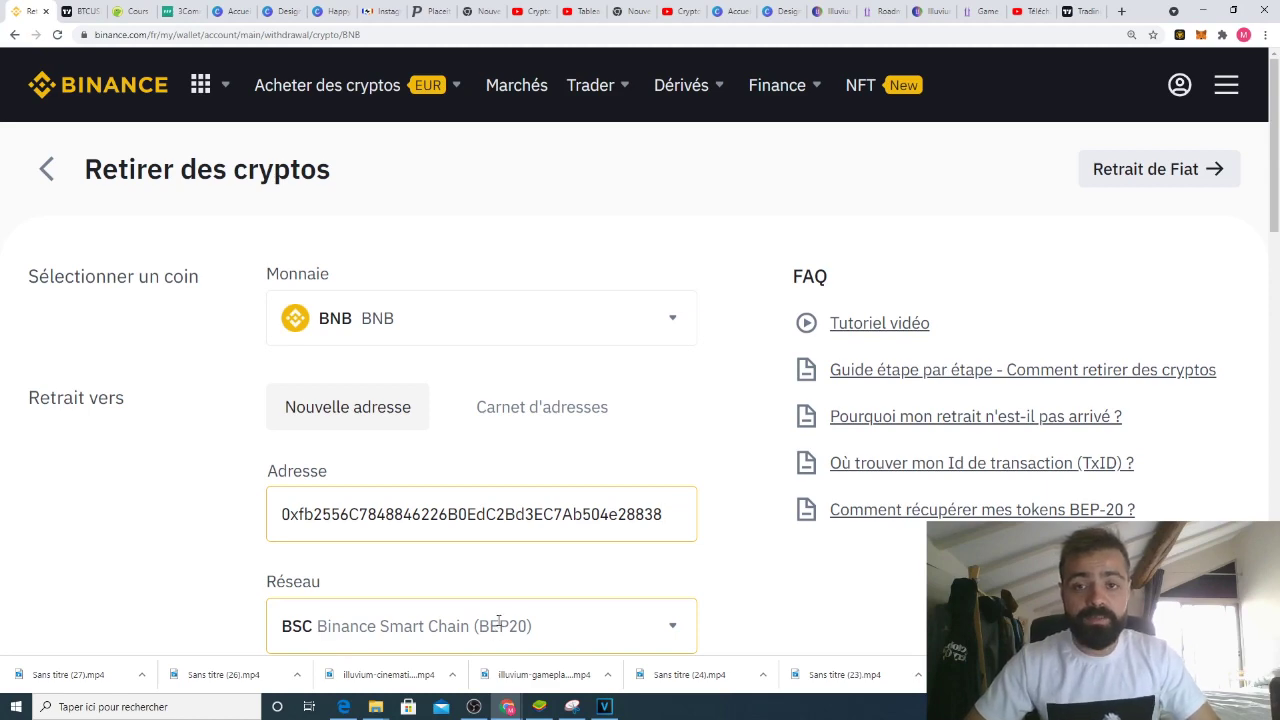
pyautogui.scroll(-1, 741, 572)
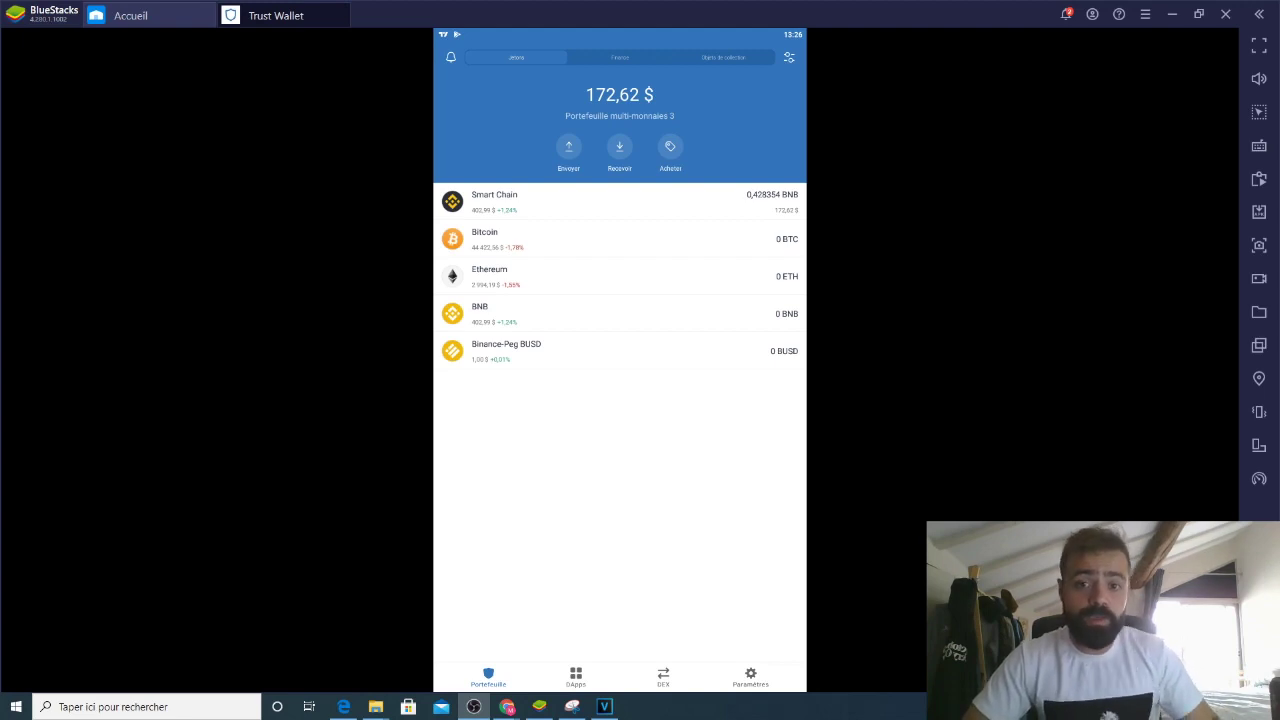
# - Back in Trust Wallet, refresh the portfolio and open PancakeSwap from the popular DApps
pyautogui.moveTo(600, 175); pyautogui.dragTo(591, 228)
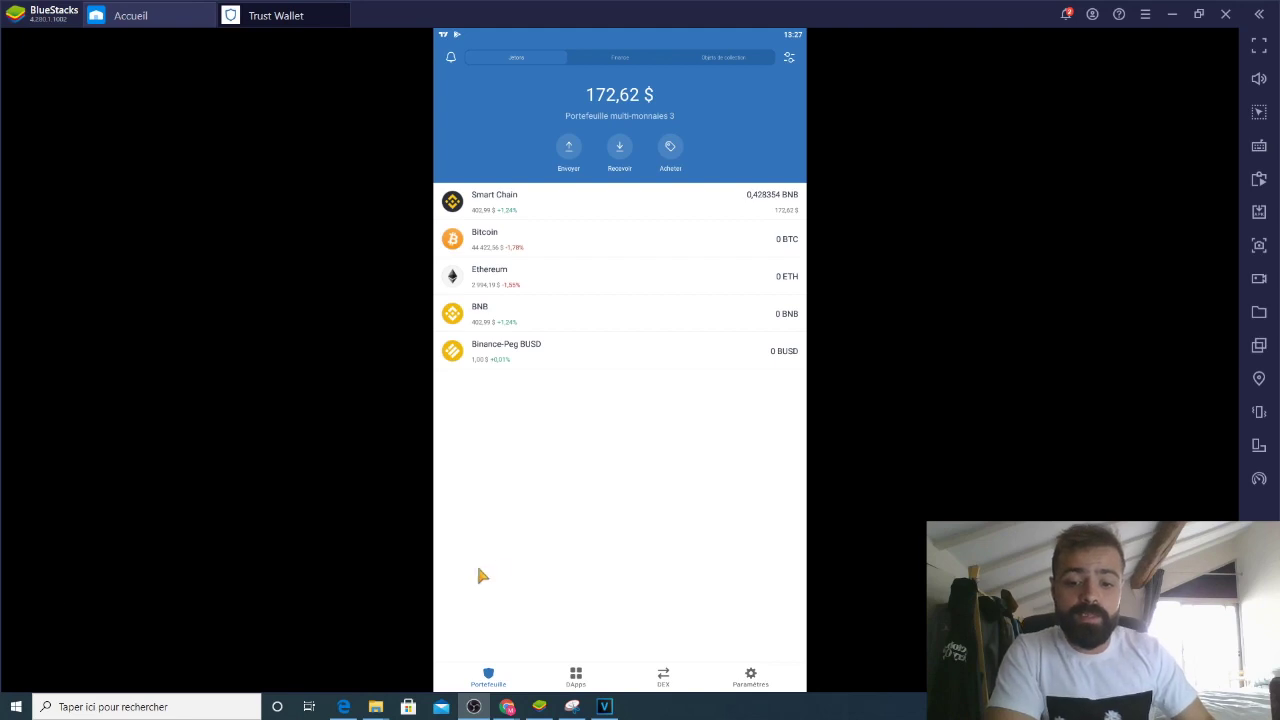
pyautogui.click(575, 677)
pyautogui.scroll(-5, 571, 289)
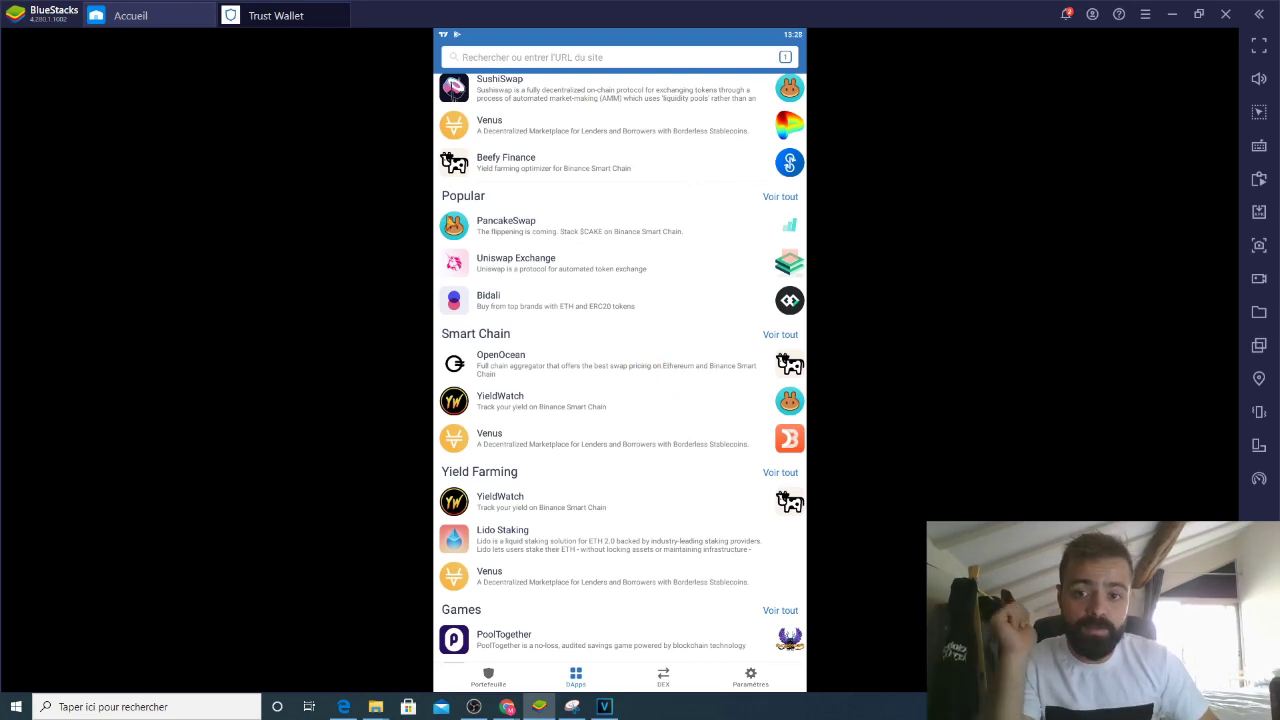
pyautogui.click(452, 226)
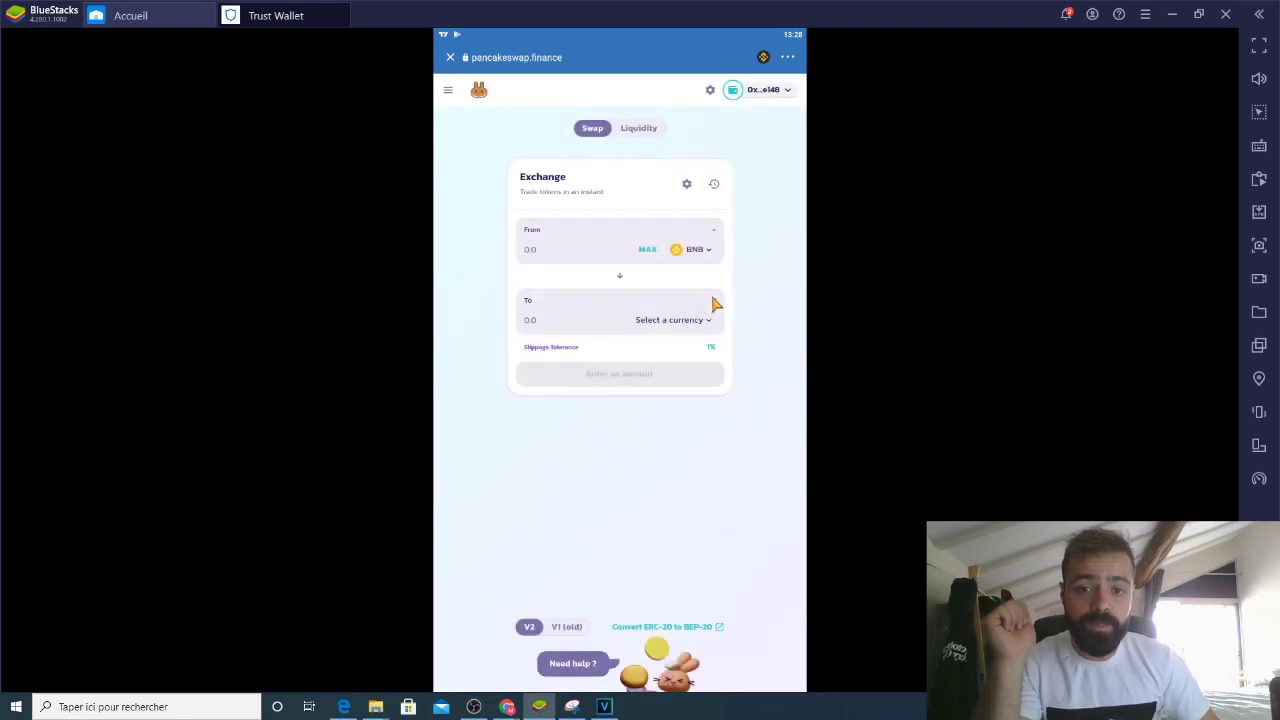
# - Search for BUSD and choose it as the token to receive in exchange for BNB
pyautogui.click(667, 324)
pyautogui.write('busd')
pyautogui.click(598, 330)
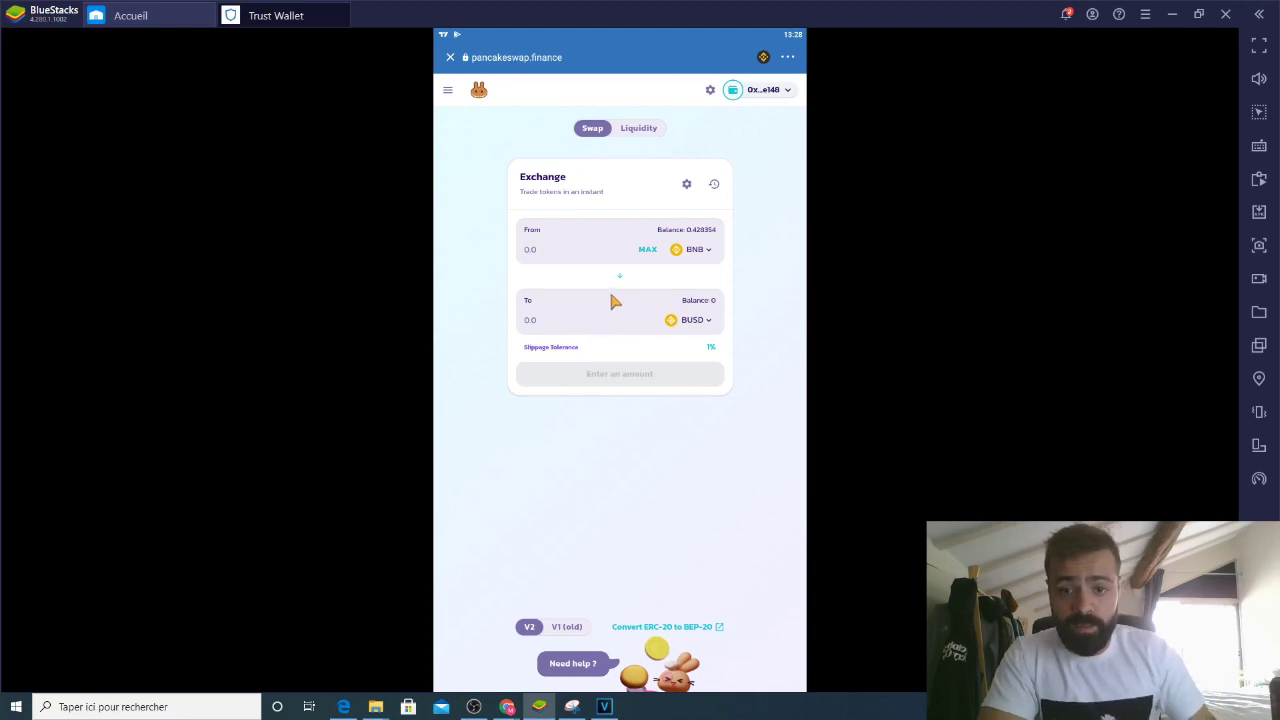
# - Set the amount to receive to 100 BUSD, and reverse the swap direction and back again
pyautogui.click(647, 249)
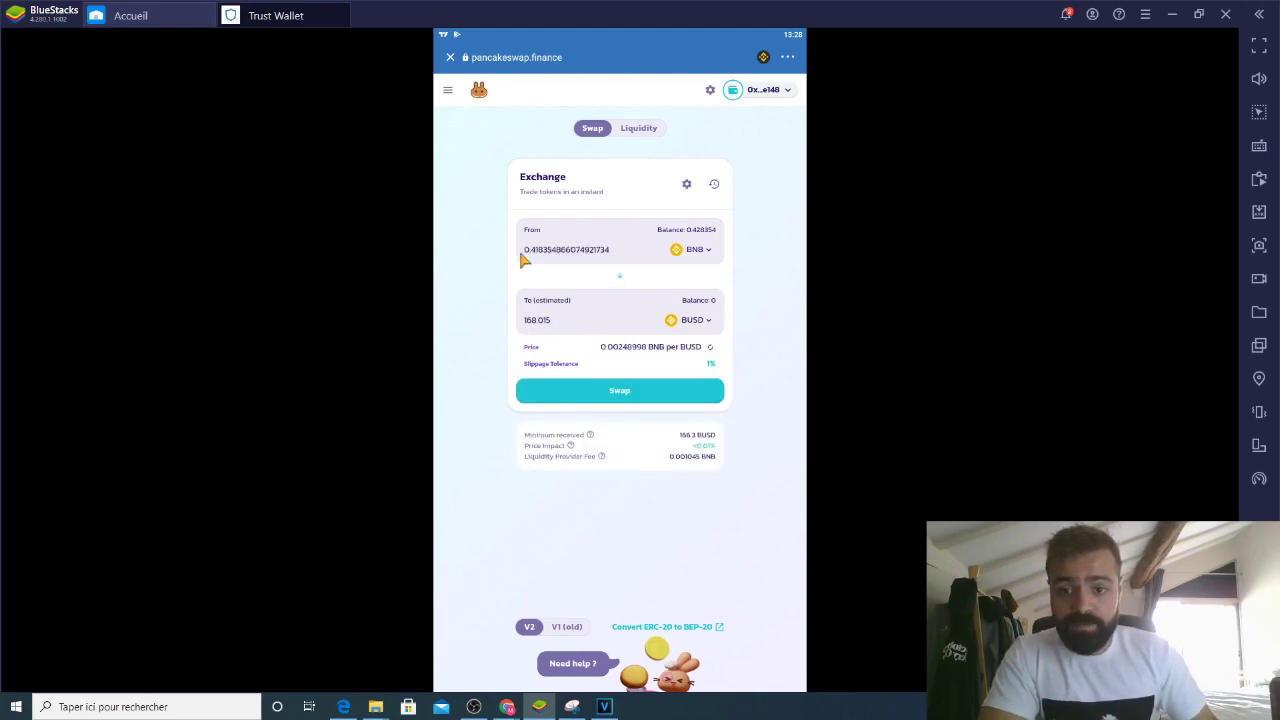
pyautogui.doubleClick(548, 326)
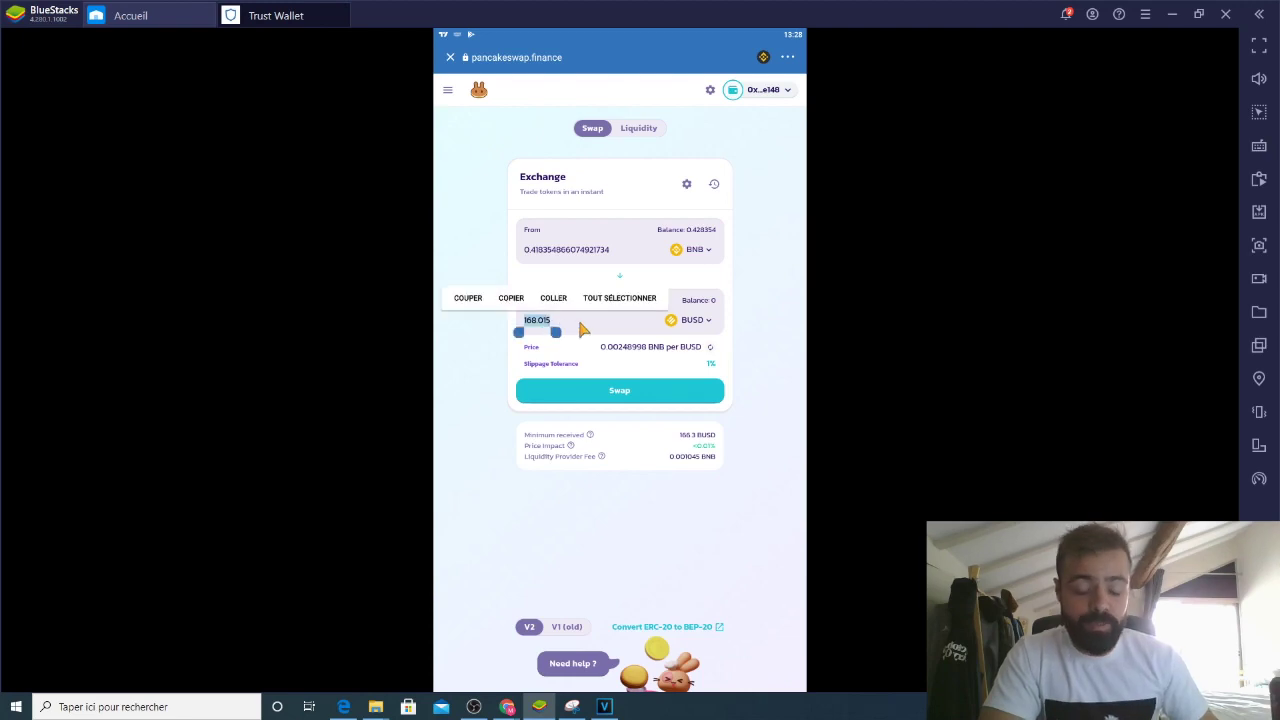
pyautogui.write('100')
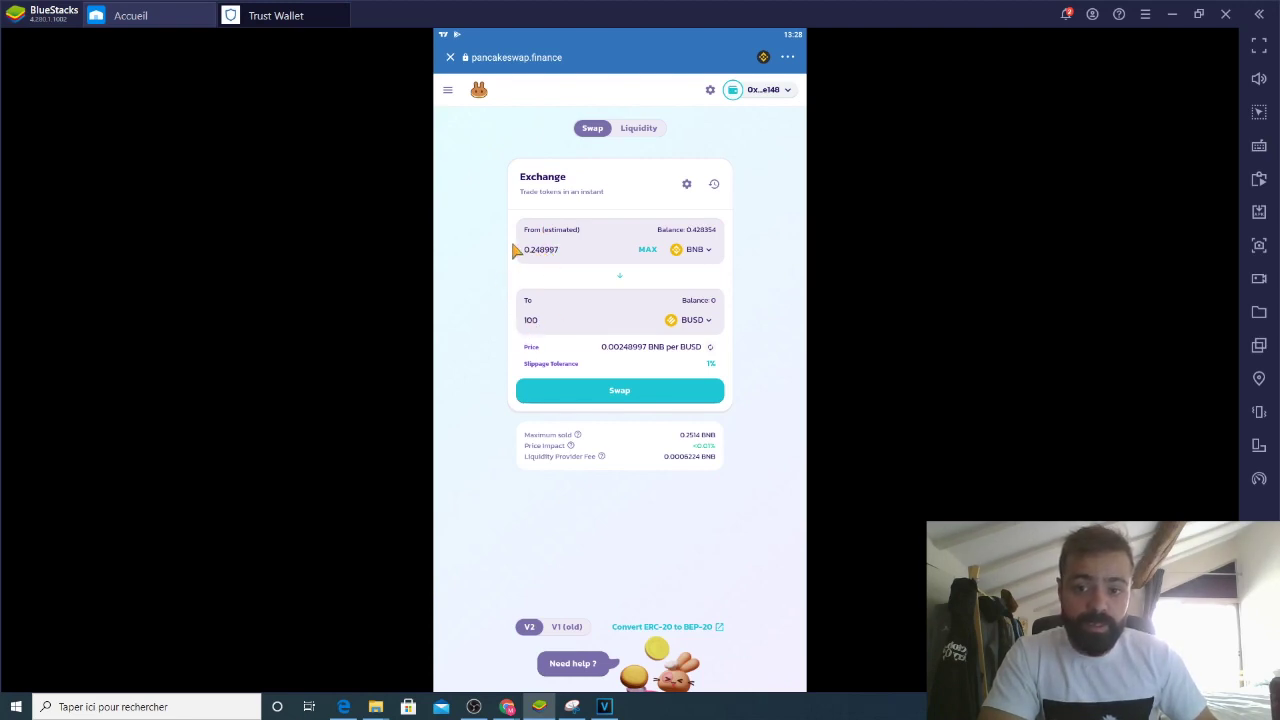
pyautogui.click(619, 276)
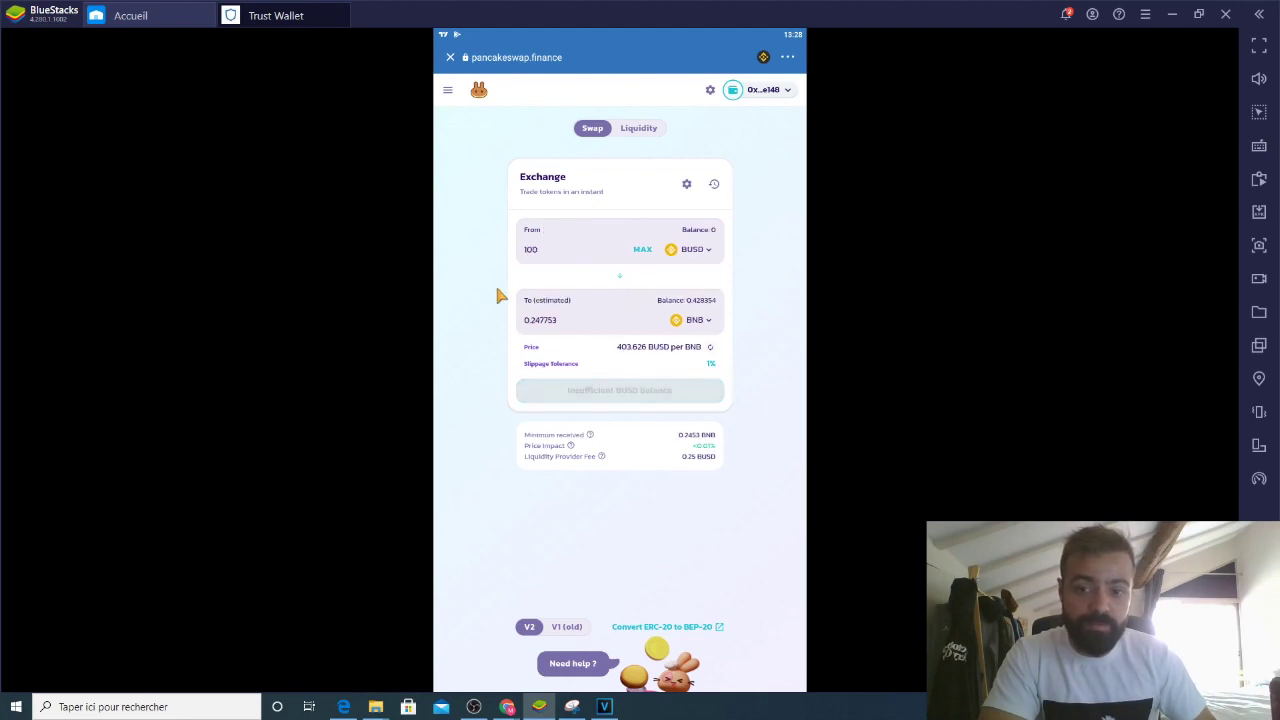
pyautogui.click(619, 275)
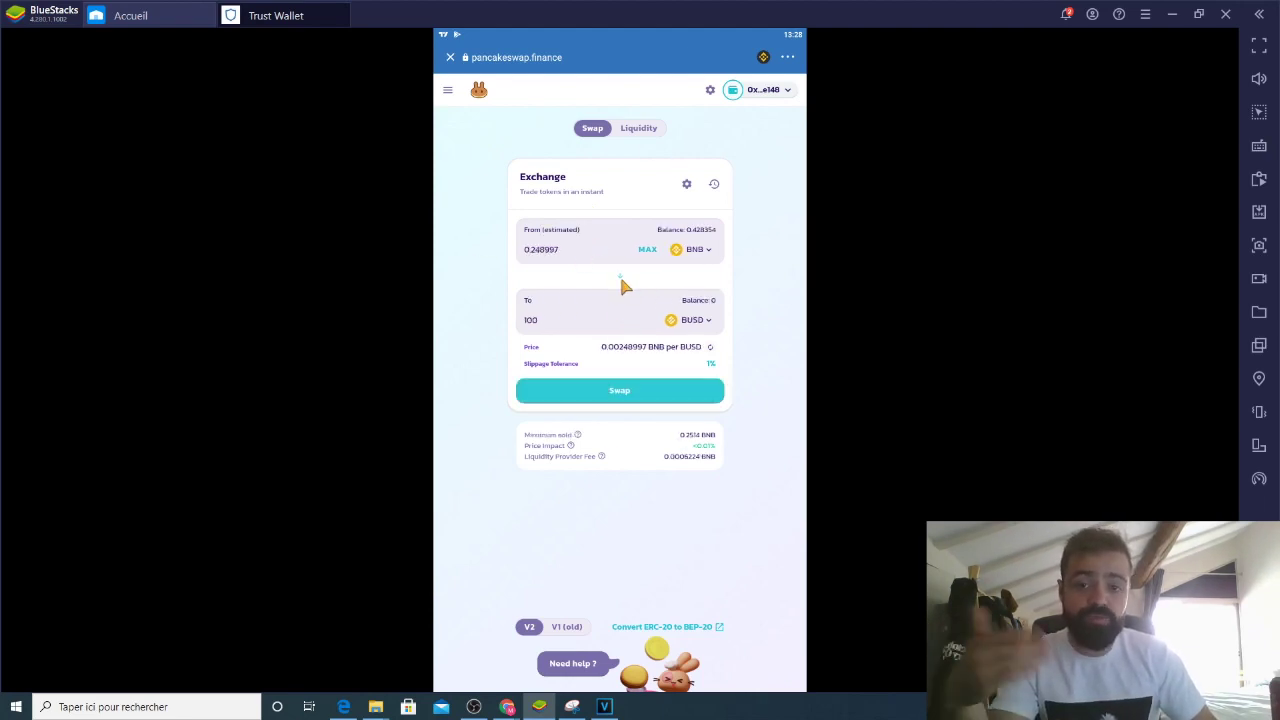
# - Confirm and approve the swap of BNB for 100 BUSD, and return to the wallet portfolio
pyautogui.click(668, 400)
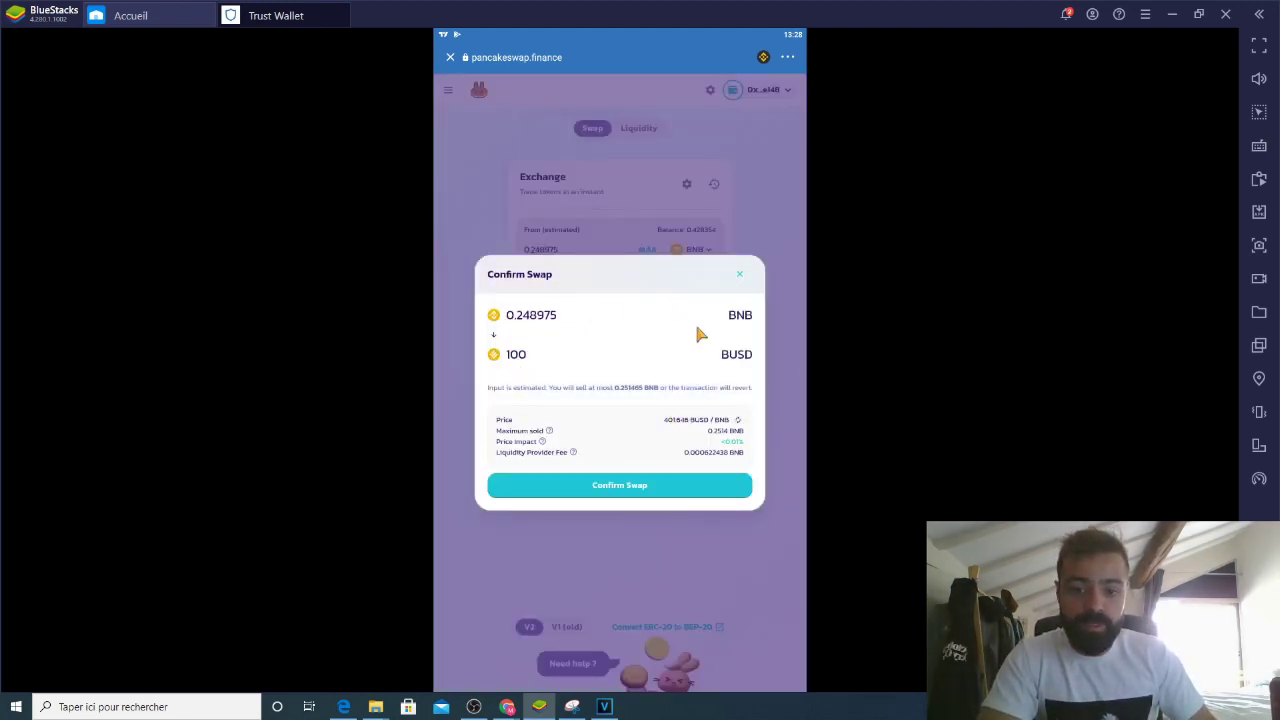
pyautogui.click(652, 486)
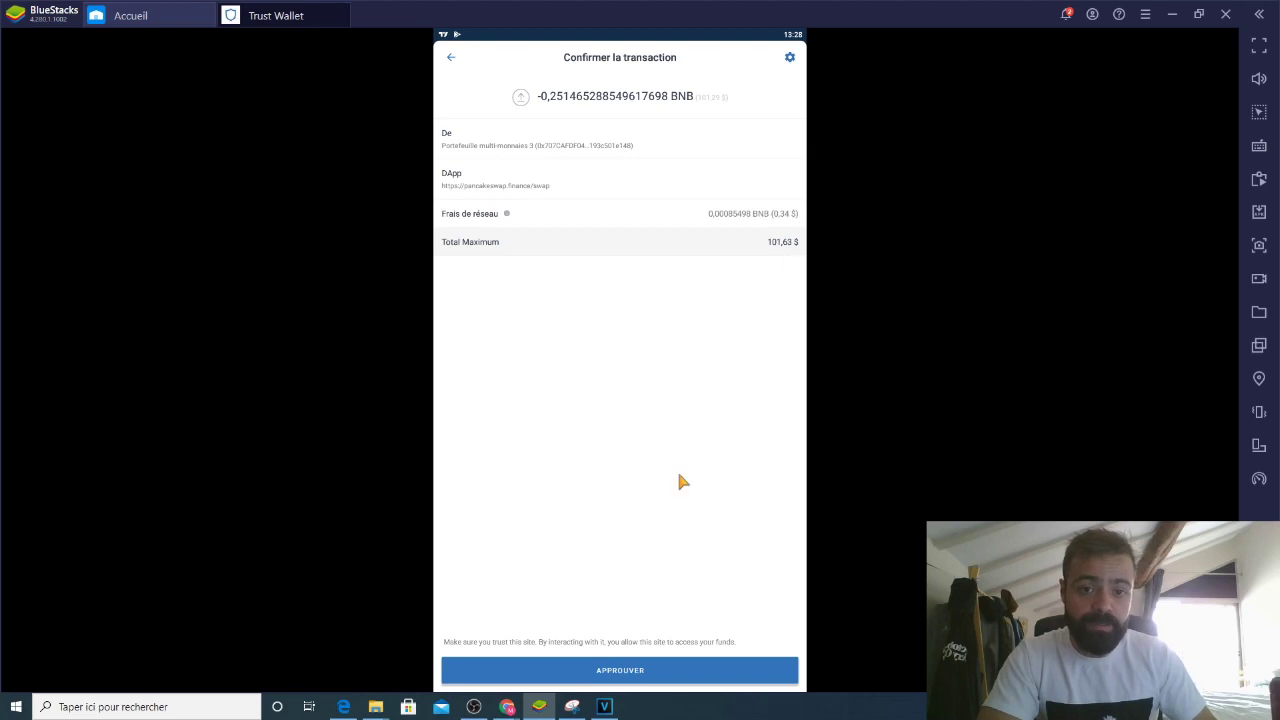
pyautogui.click(610, 672)
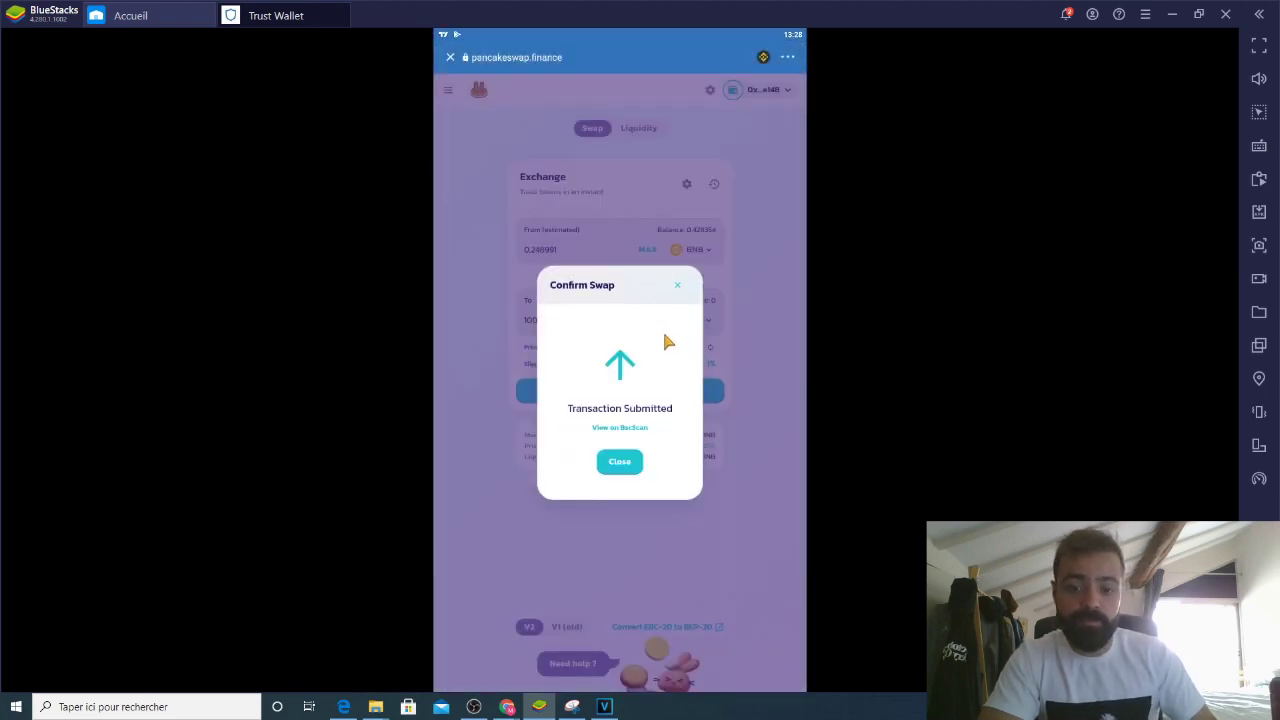
pyautogui.click(619, 462)
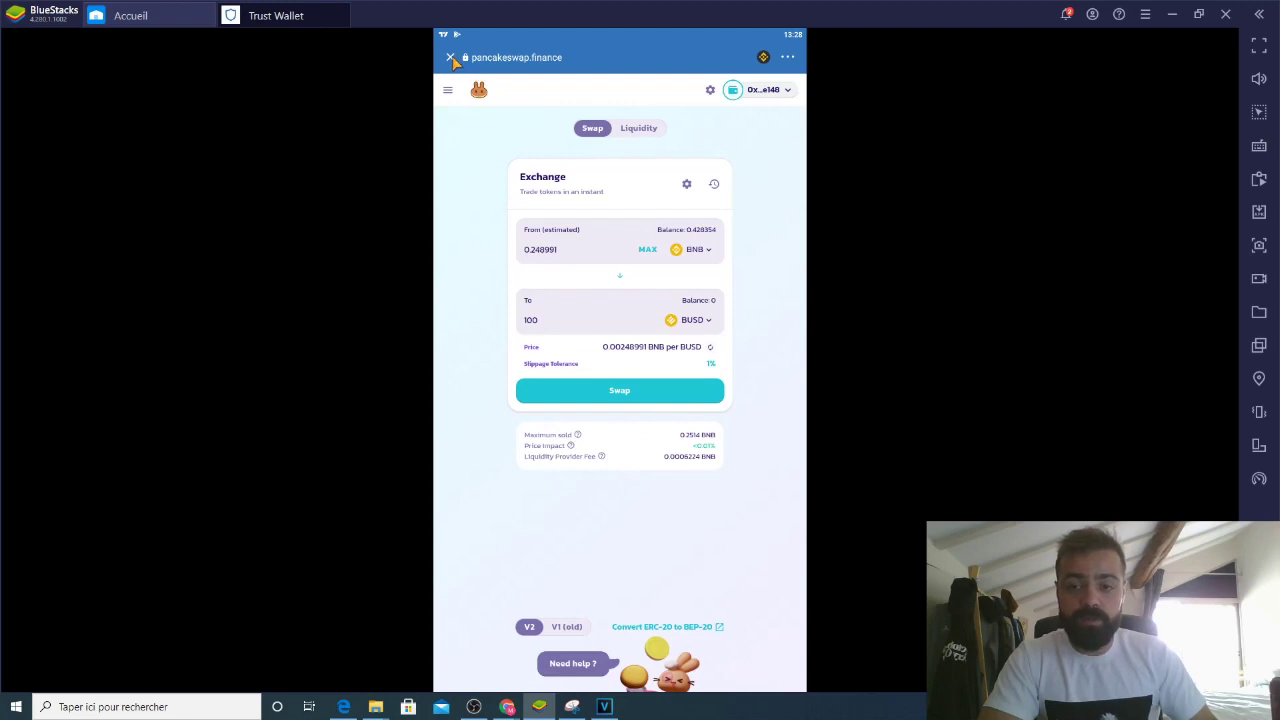
pyautogui.click(451, 58)
pyautogui.click(489, 677)
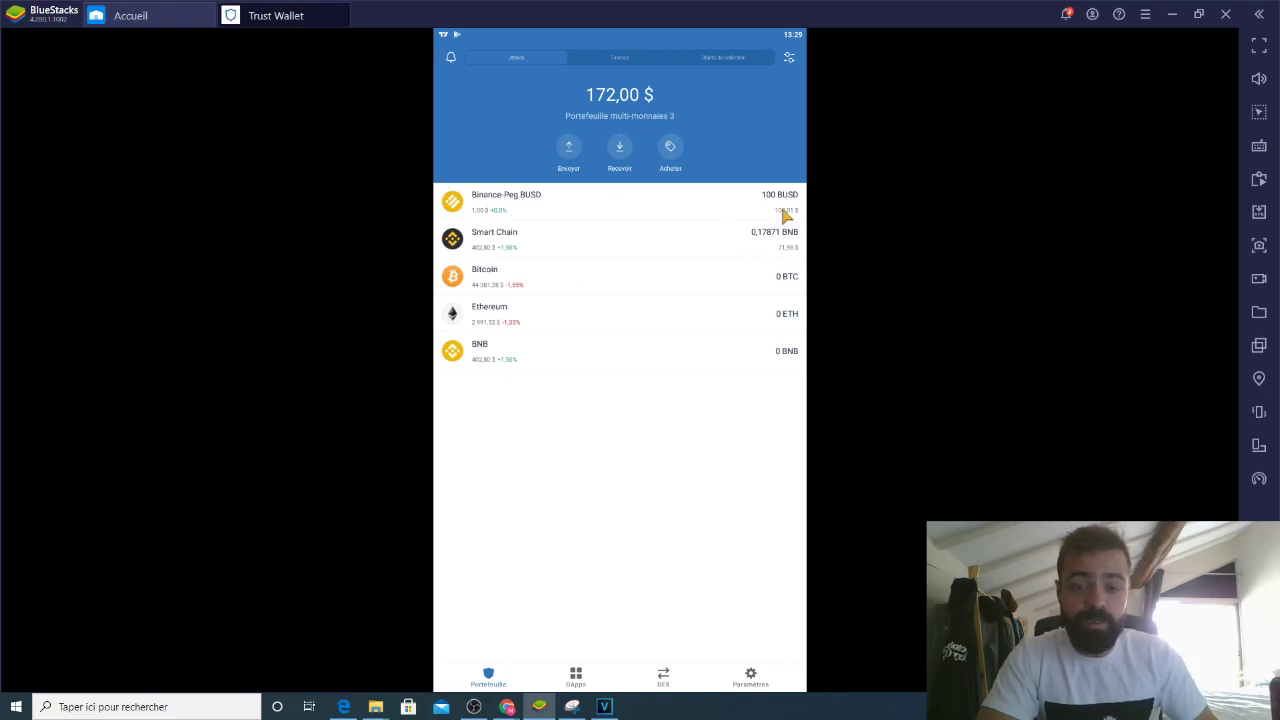
# - Enable XRP in the wallet's token list and return to the portfolio
pyautogui.click(789, 58)
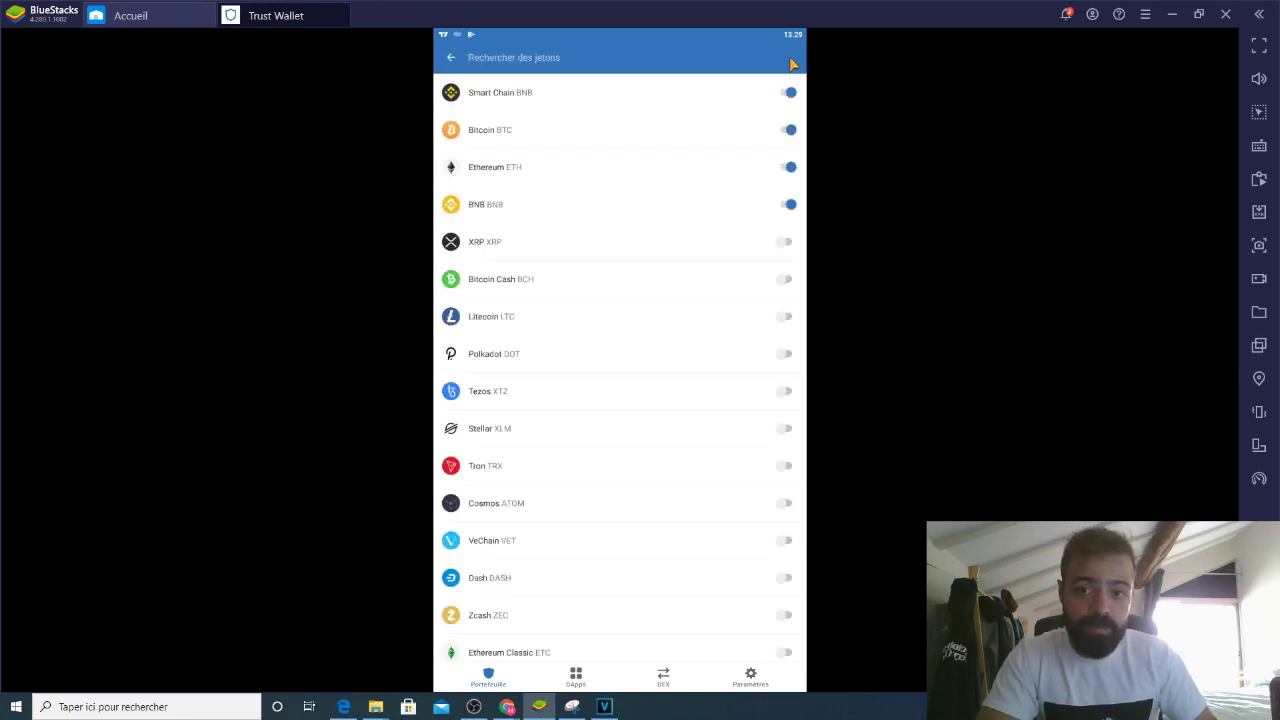
pyautogui.scroll(-10, 575, 205)
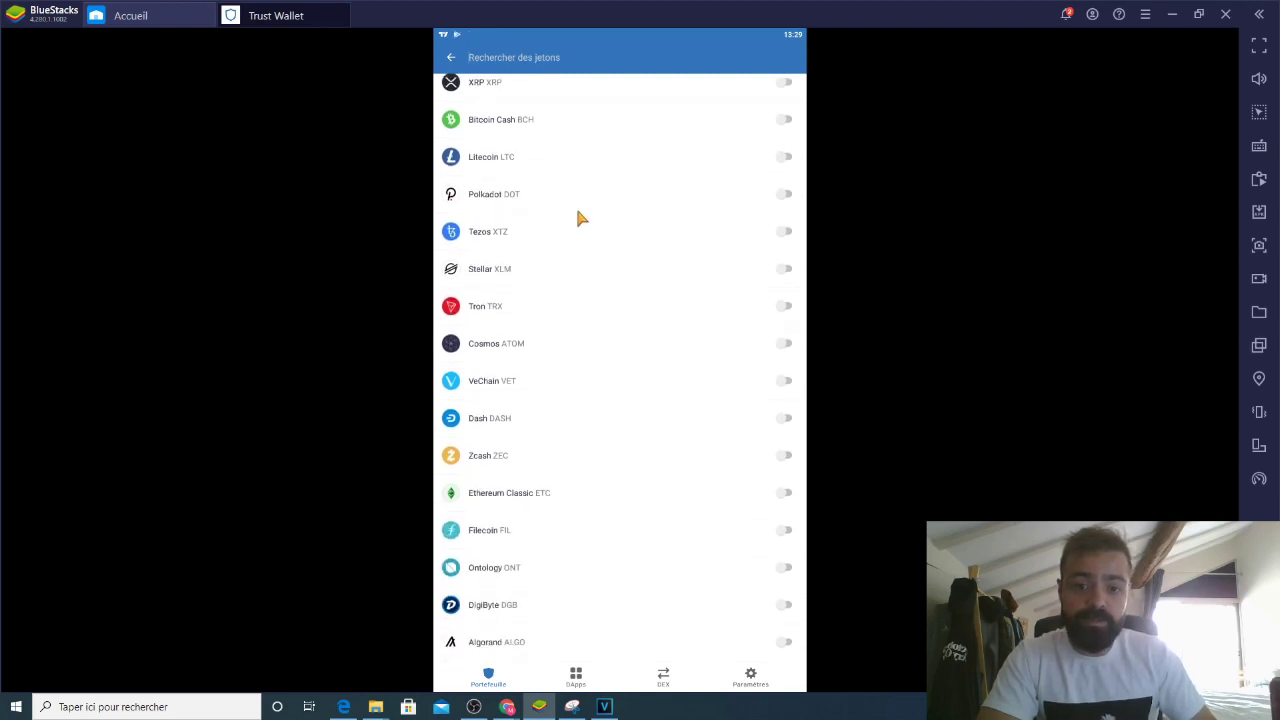
pyautogui.scroll(10, 642, 318)
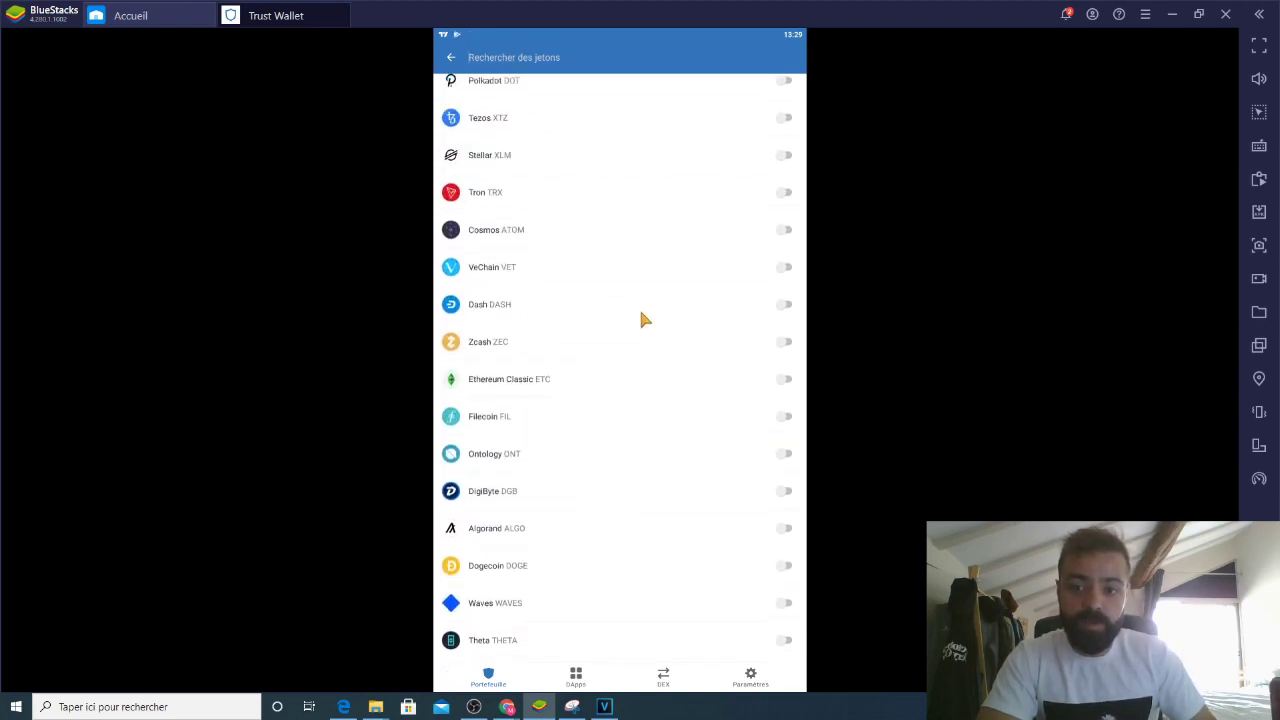
pyautogui.click(788, 245)
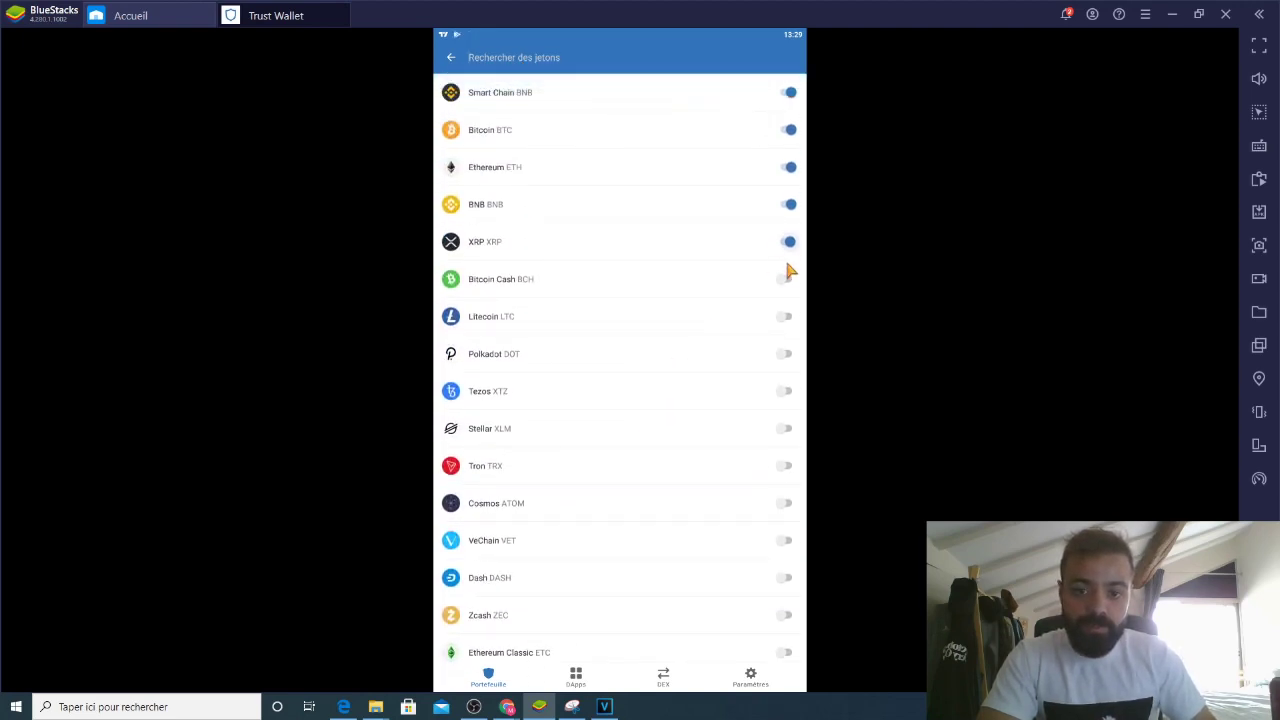
pyautogui.click(452, 57)
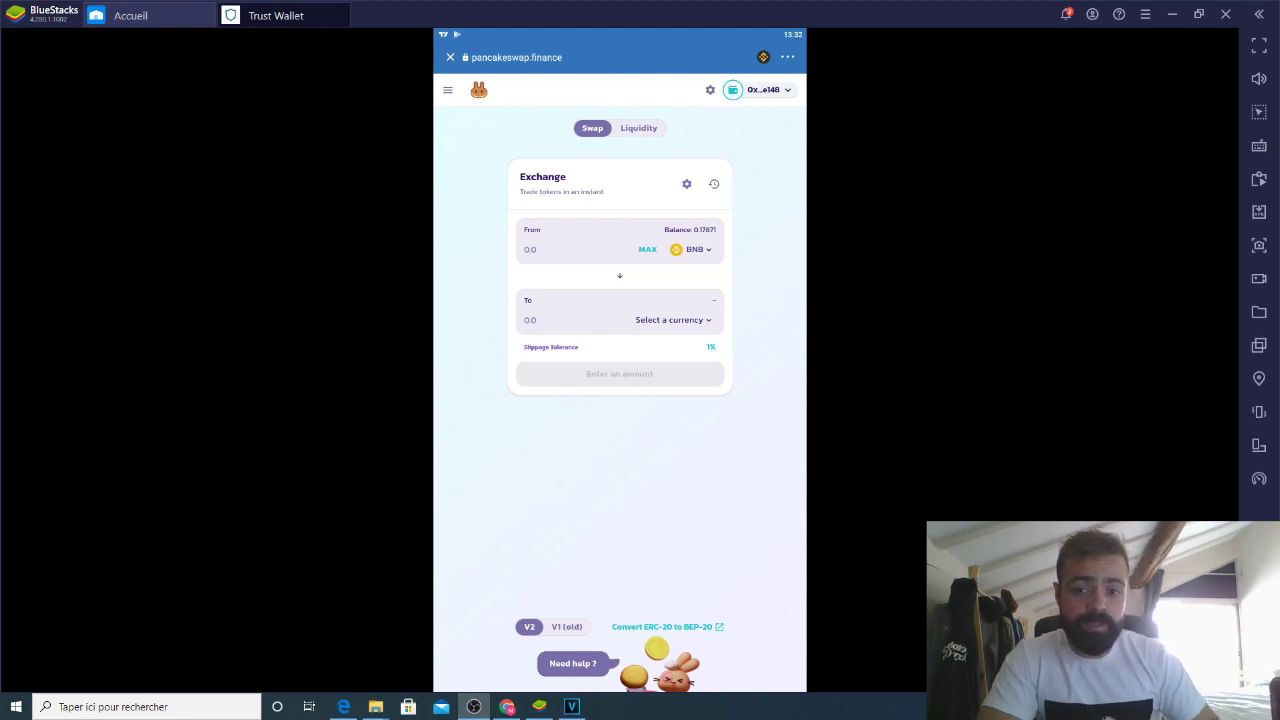
pyautogui.click(658, 321)
pyautogui.scroll(-2, 619, 348)
pyautogui.scroll(-2, 617, 348)
pyautogui.scroll(5, 563, 395)
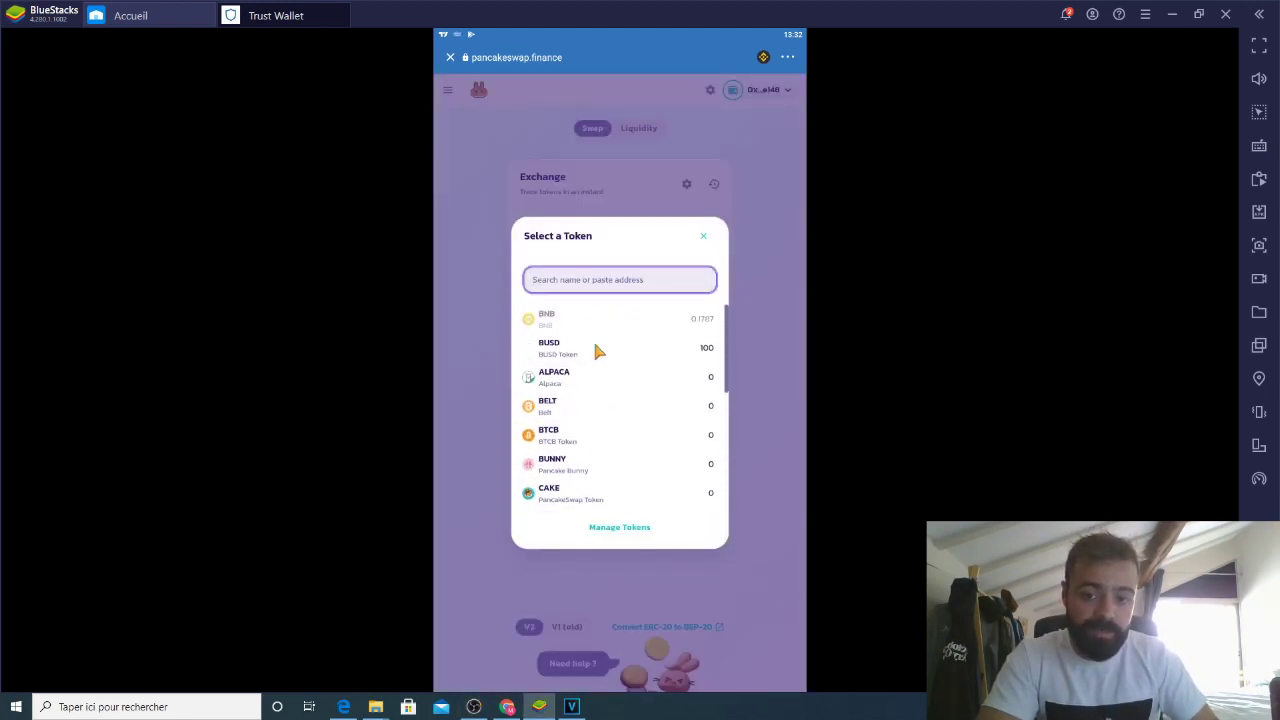
pyautogui.click(703, 235)
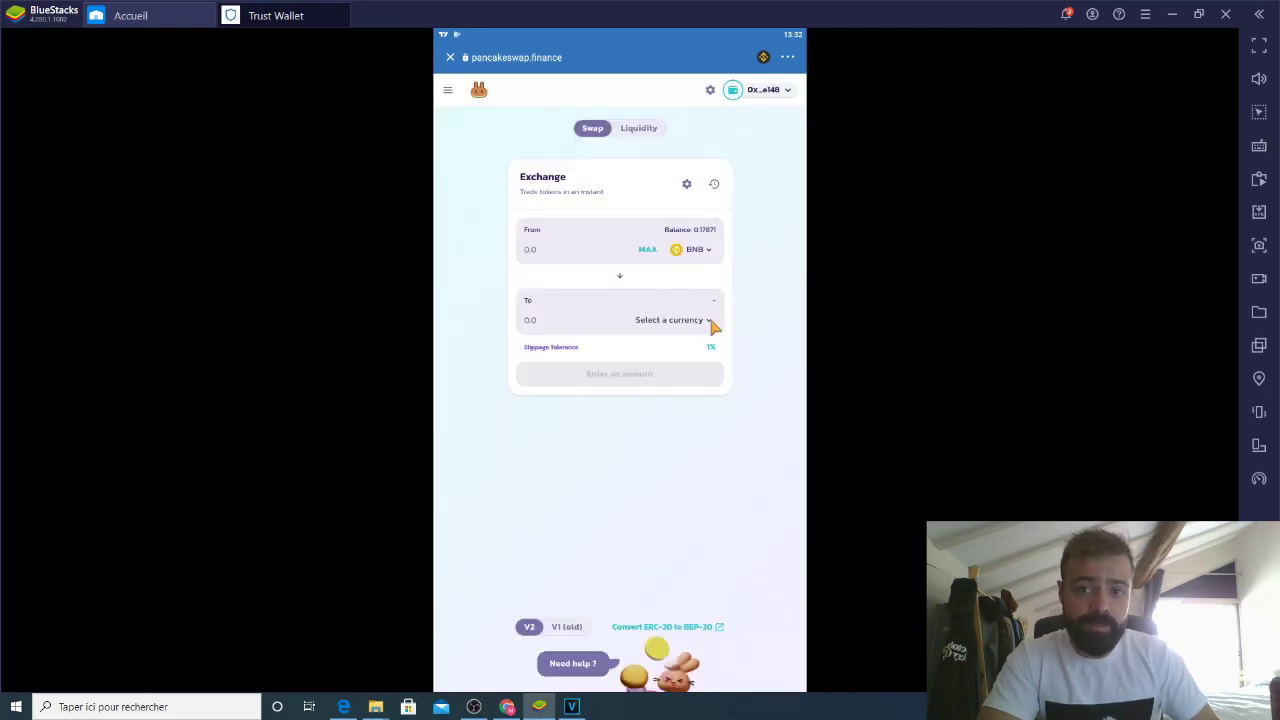
# - Switch to Chrome, copy Nafty's contract address from its CoinGecko page, and minimize the browser
pyautogui.click(508, 706)
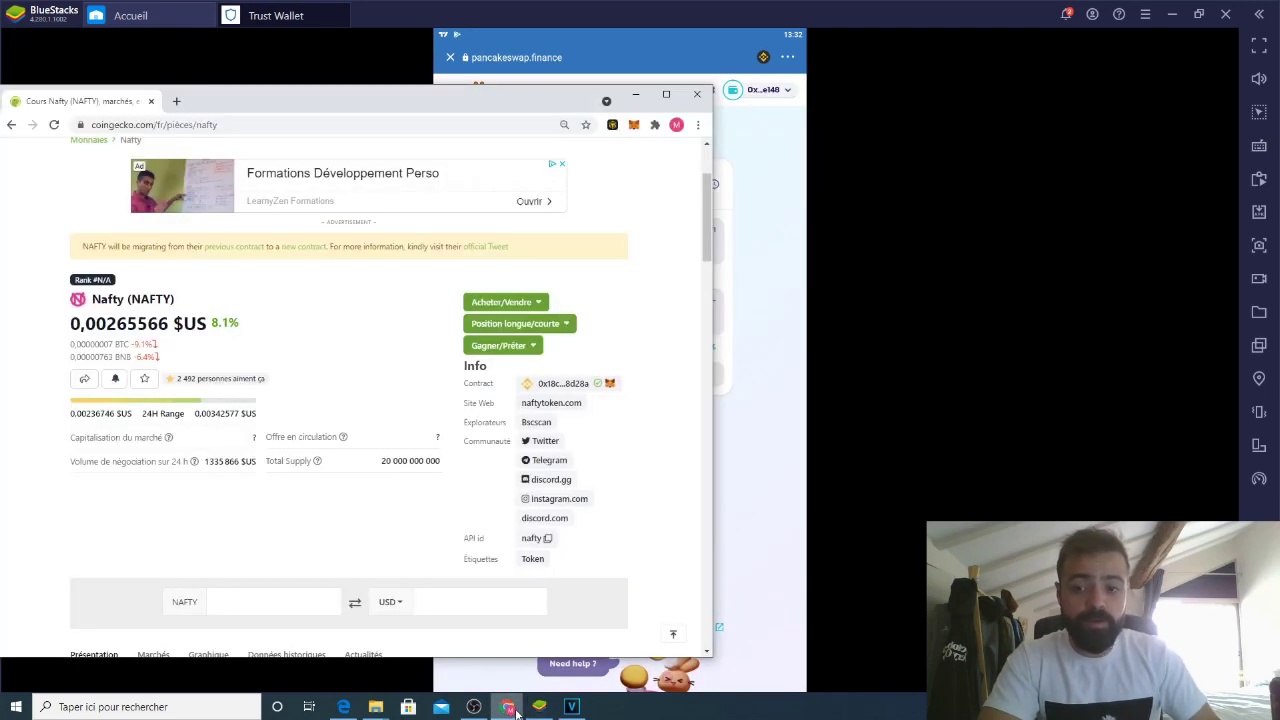
pyautogui.moveTo(476, 108); pyautogui.dragTo(544, 104)
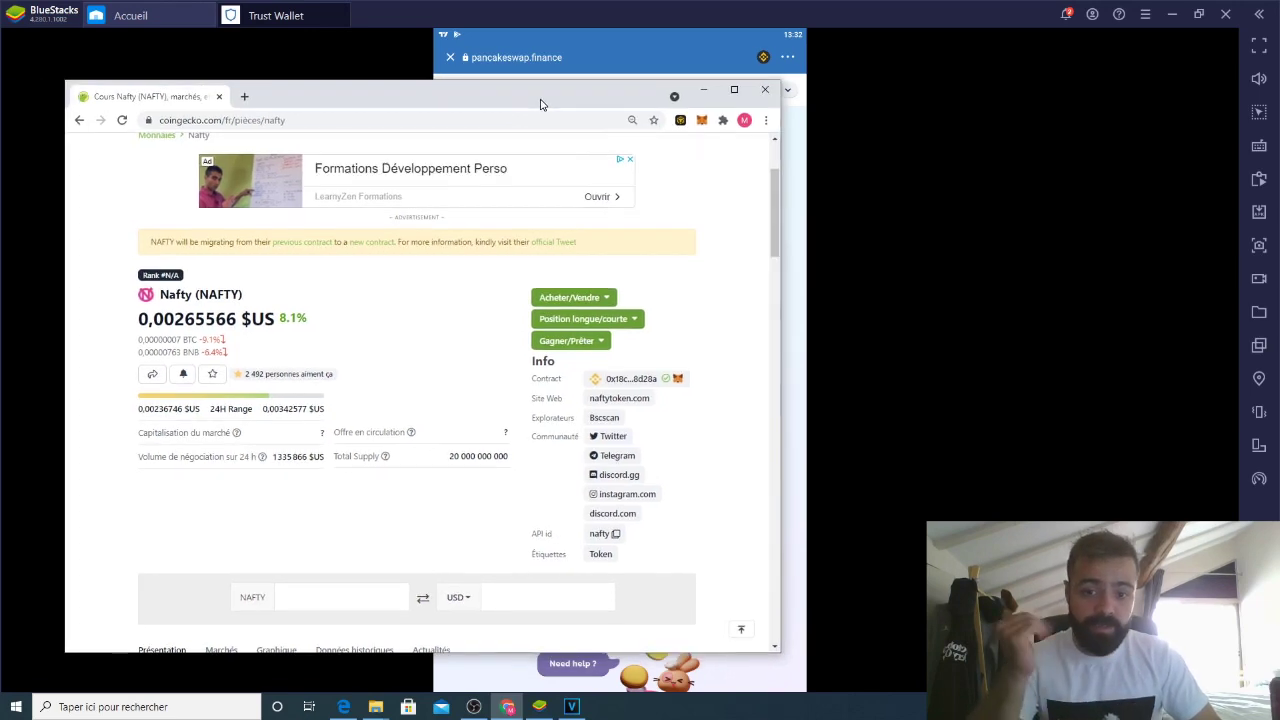
pyautogui.click(667, 387)
pyautogui.click(703, 89)
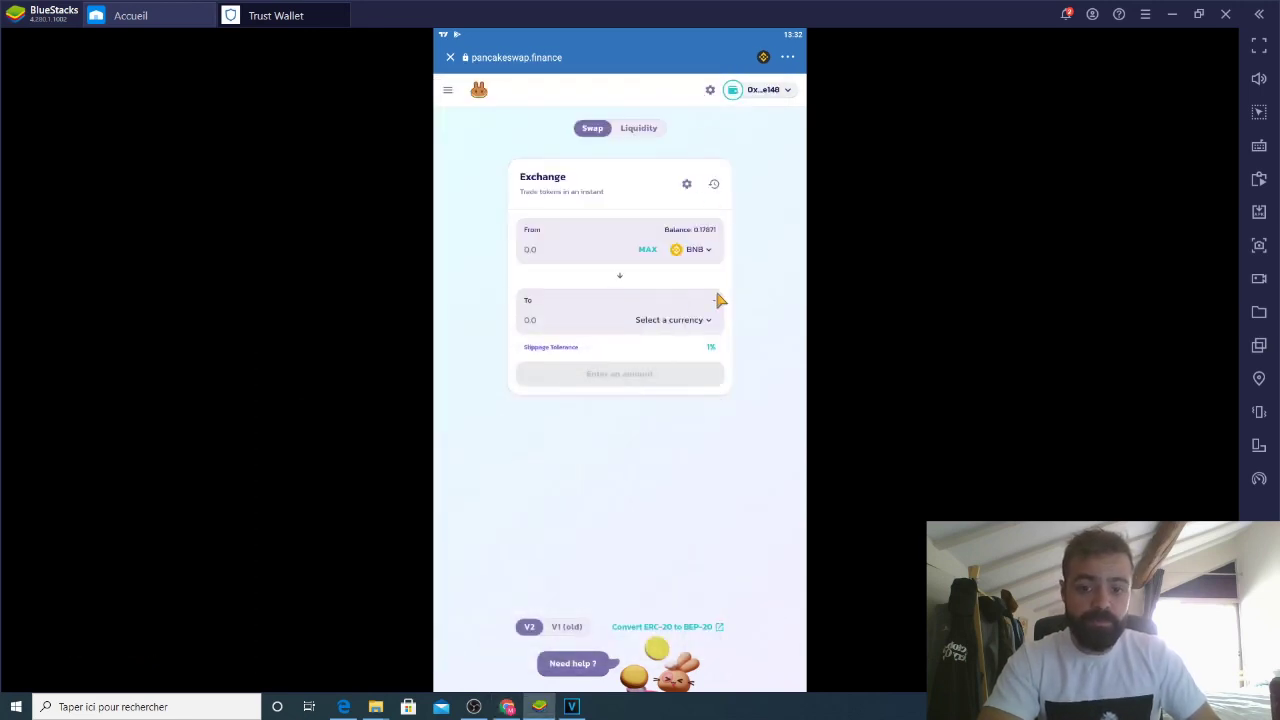
# - Find the NAFTY token by its pasted contract address and import it as the token to receive, accepting the risk notice
pyautogui.click(697, 330)
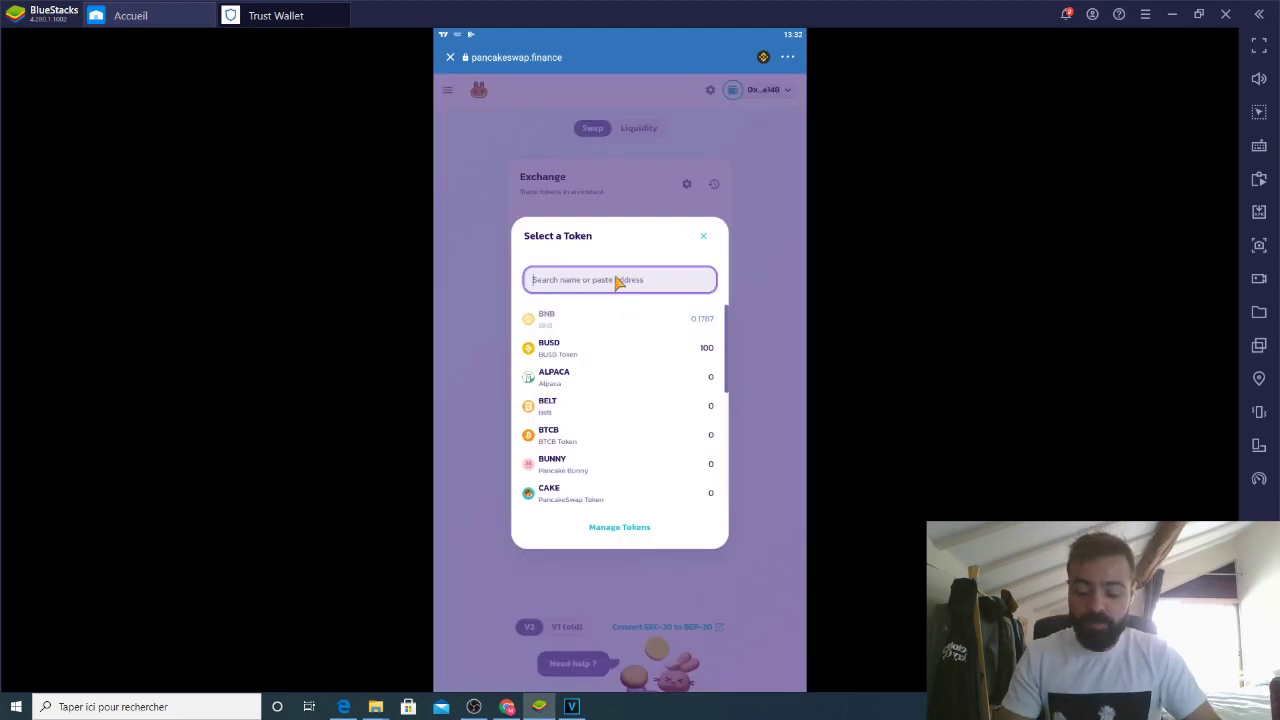
pyautogui.click(617, 282)
pyautogui.hotkey('ctrl', 'v')
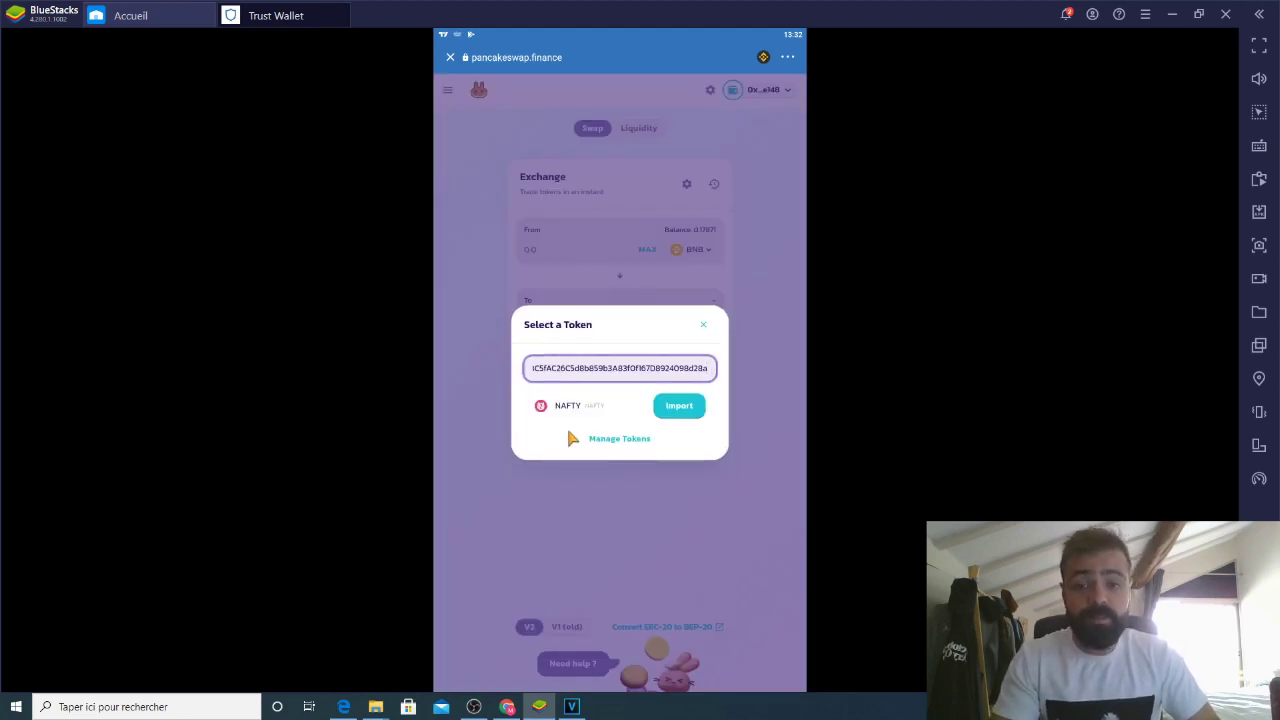
pyautogui.click(676, 407)
pyautogui.click(566, 494)
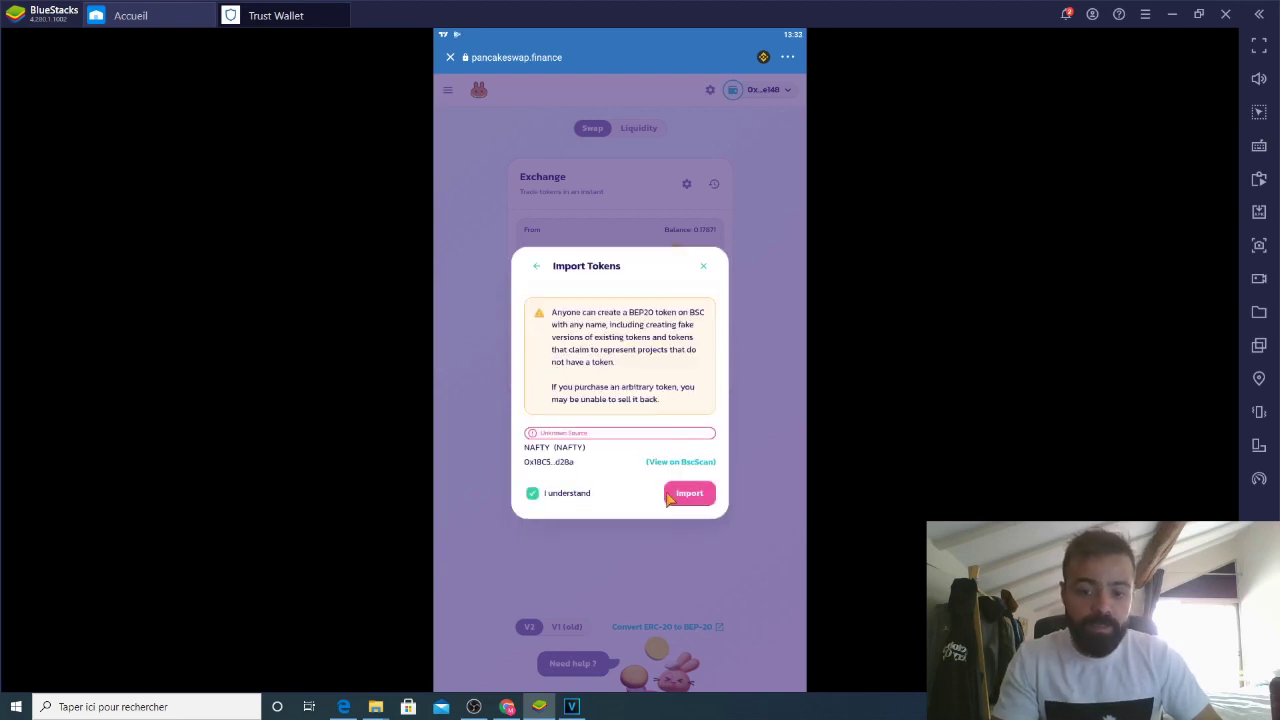
pyautogui.click(670, 497)
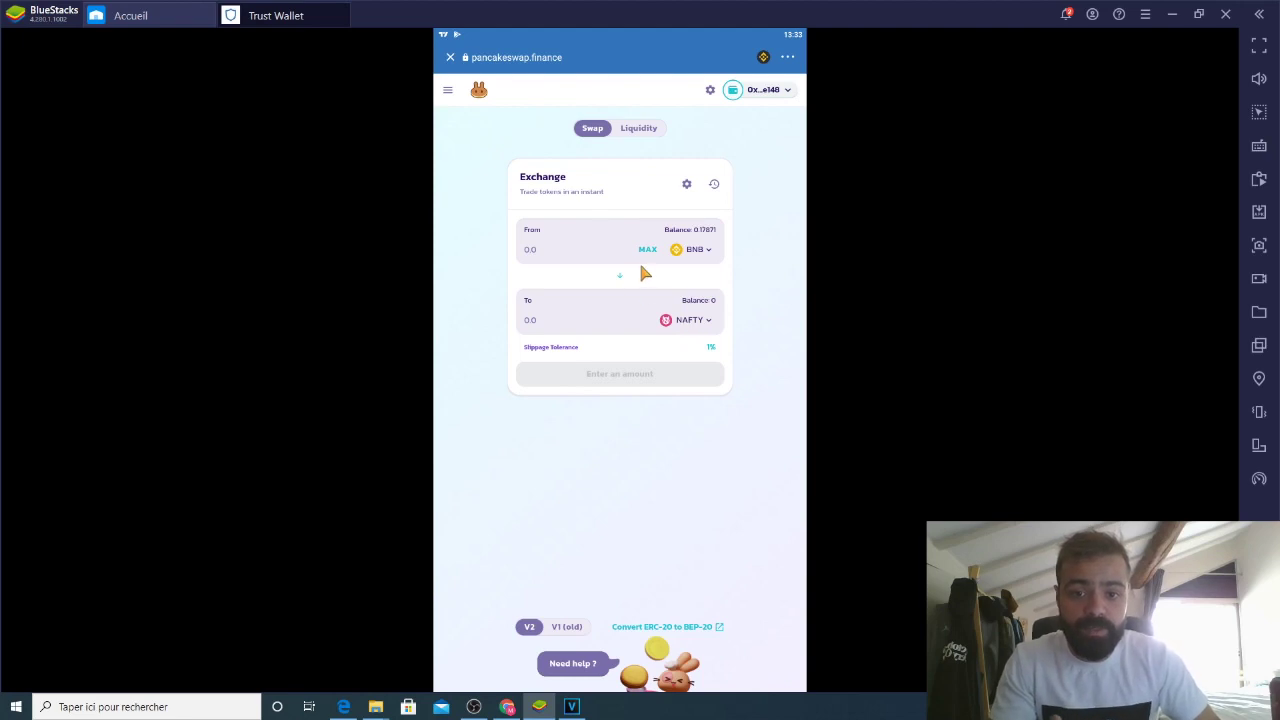
# - Choose BUSD as the token to pay with and set the amount to the full available balance
pyautogui.click(684, 254)
pyautogui.click(617, 281)
pyautogui.write('busd')
pyautogui.click(526, 324)
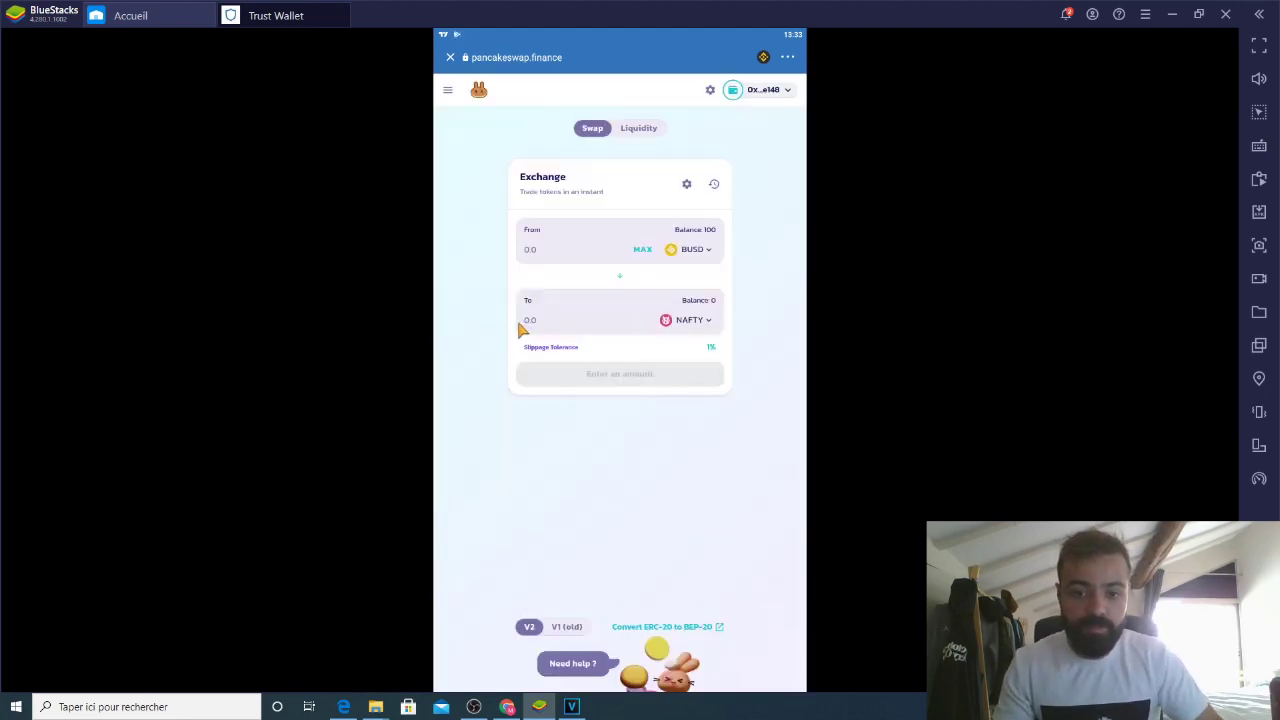
pyautogui.click(645, 250)
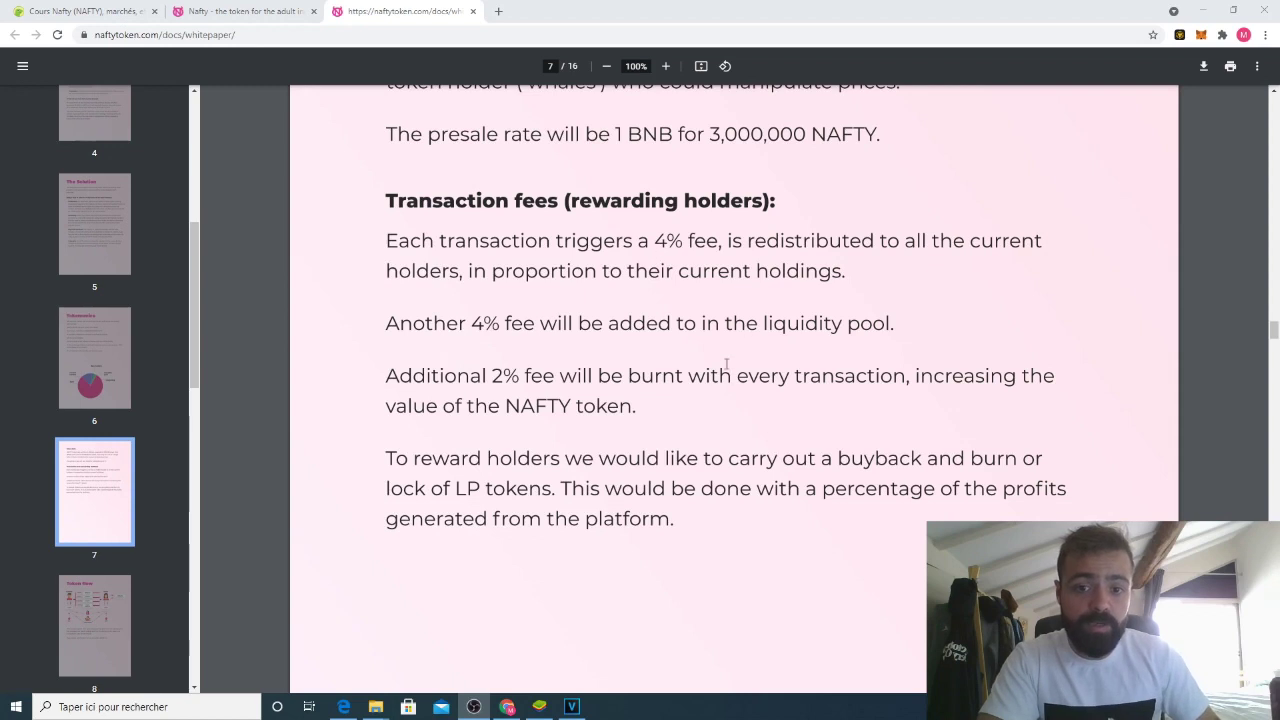
pyautogui.moveTo(688, 243); pyautogui.dragTo(677, 242)
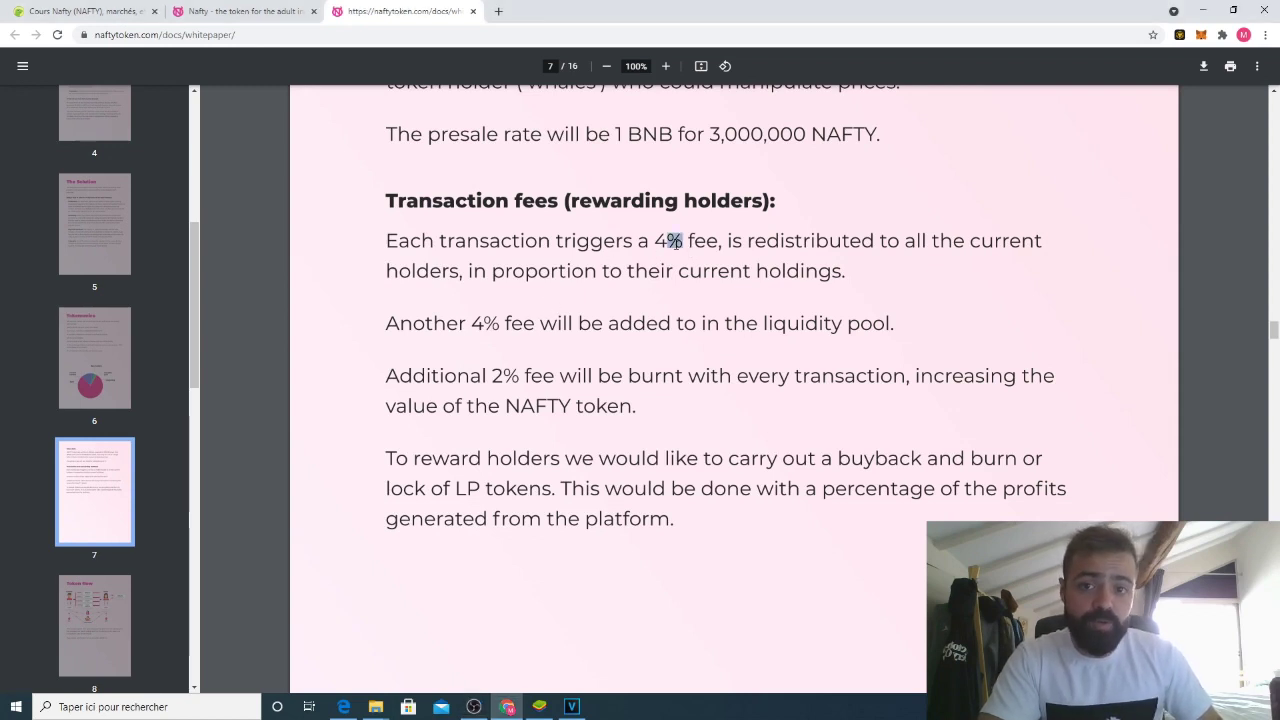
pyautogui.click(677, 242)
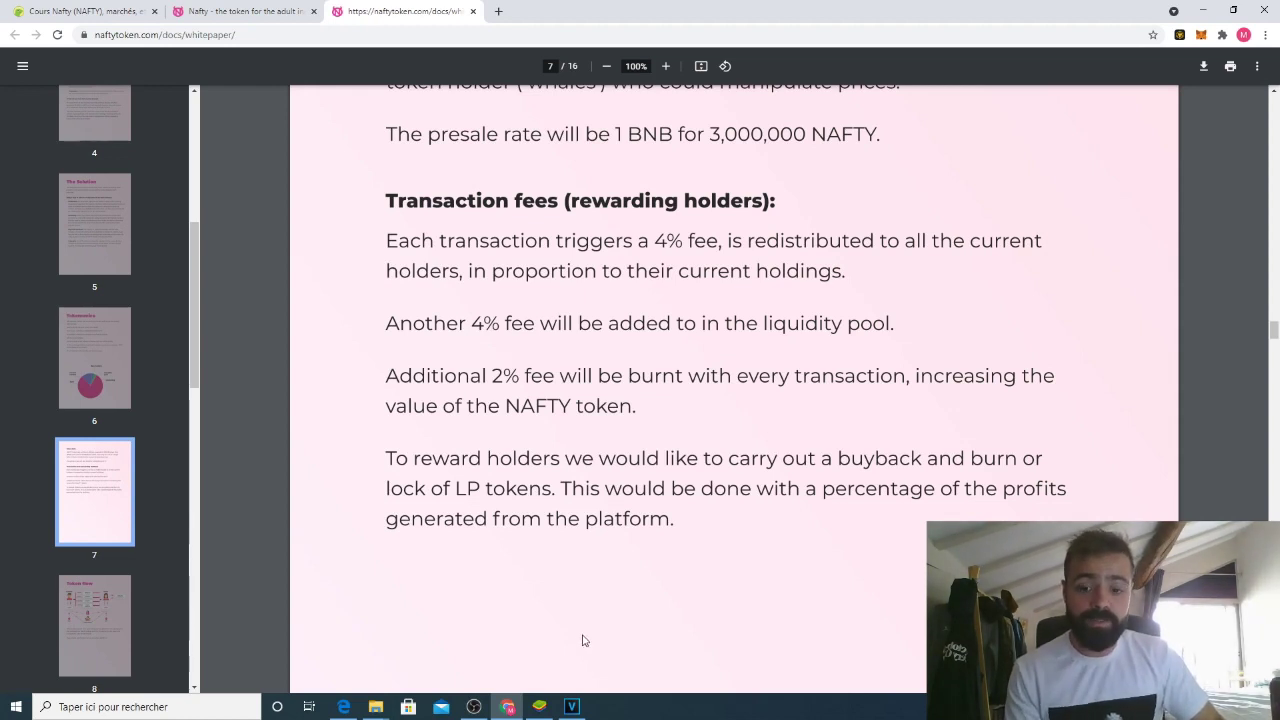
# - Switch to Trust Wallet in BlueStacks and try to swap 100 BUSD for NAFTY with a 1% slippage tolerance
pyautogui.click(539, 706)
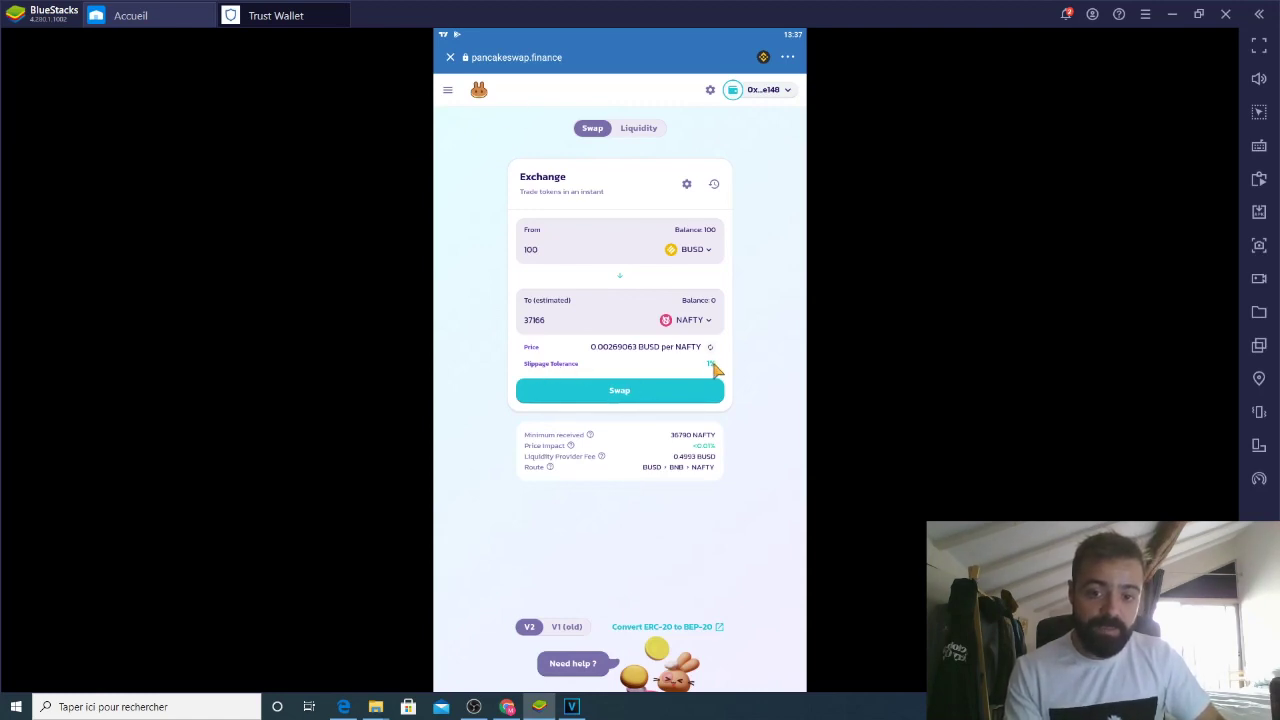
pyautogui.click(656, 396)
pyautogui.click(655, 490)
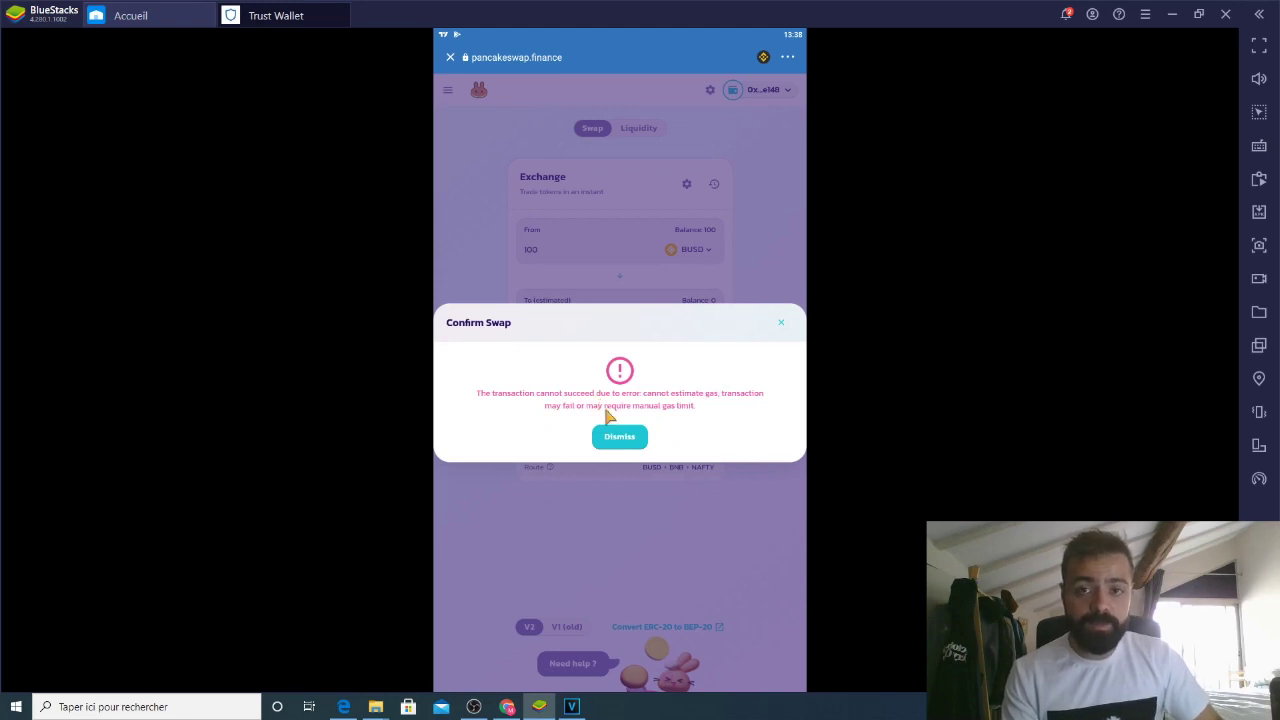
pyautogui.click(620, 438)
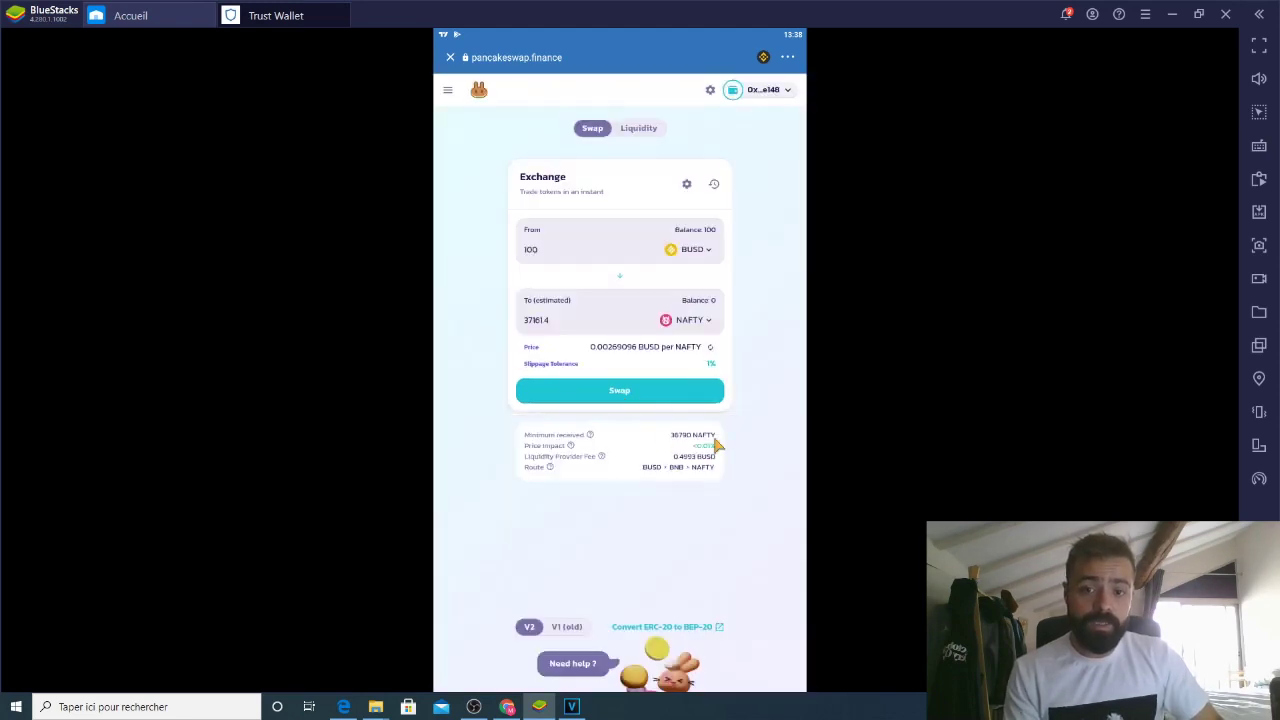
# - Set the slippage tolerance to 10% and retry the swap of 100 BUSD for NAFTY
pyautogui.click(688, 188)
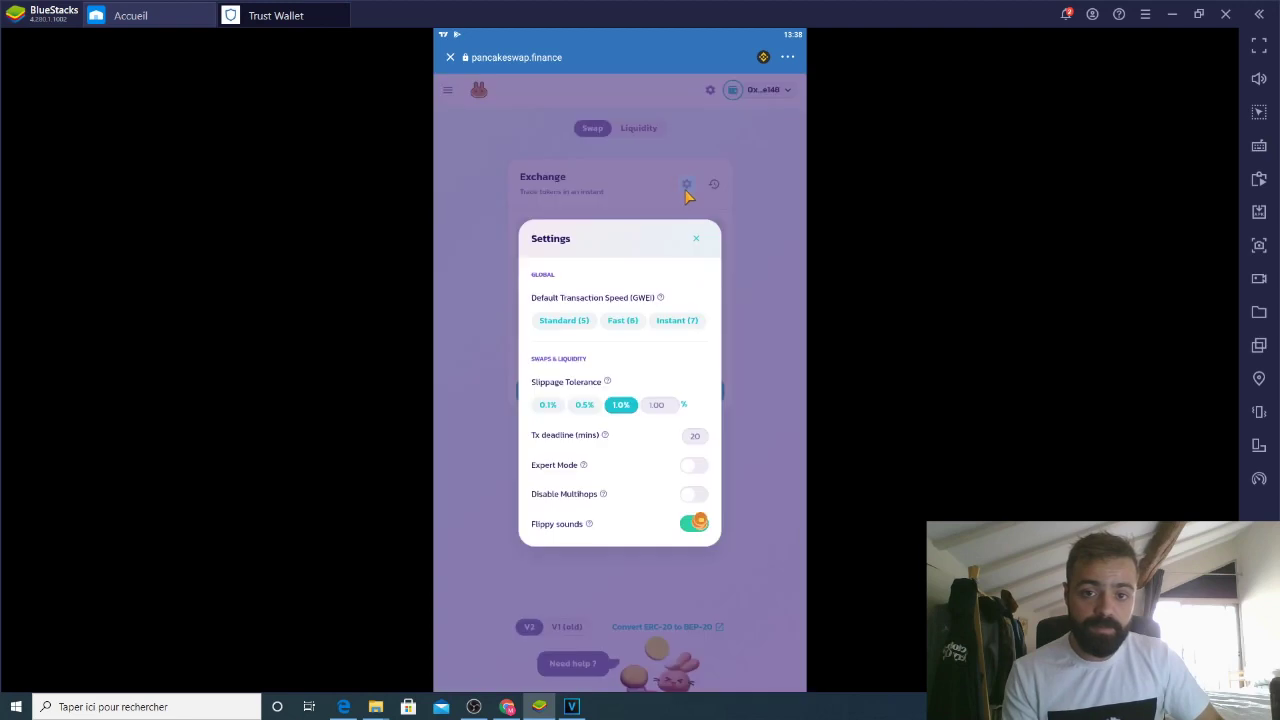
pyautogui.click(658, 405)
pyautogui.write('10')
pyautogui.click(663, 383)
pyautogui.click(757, 403)
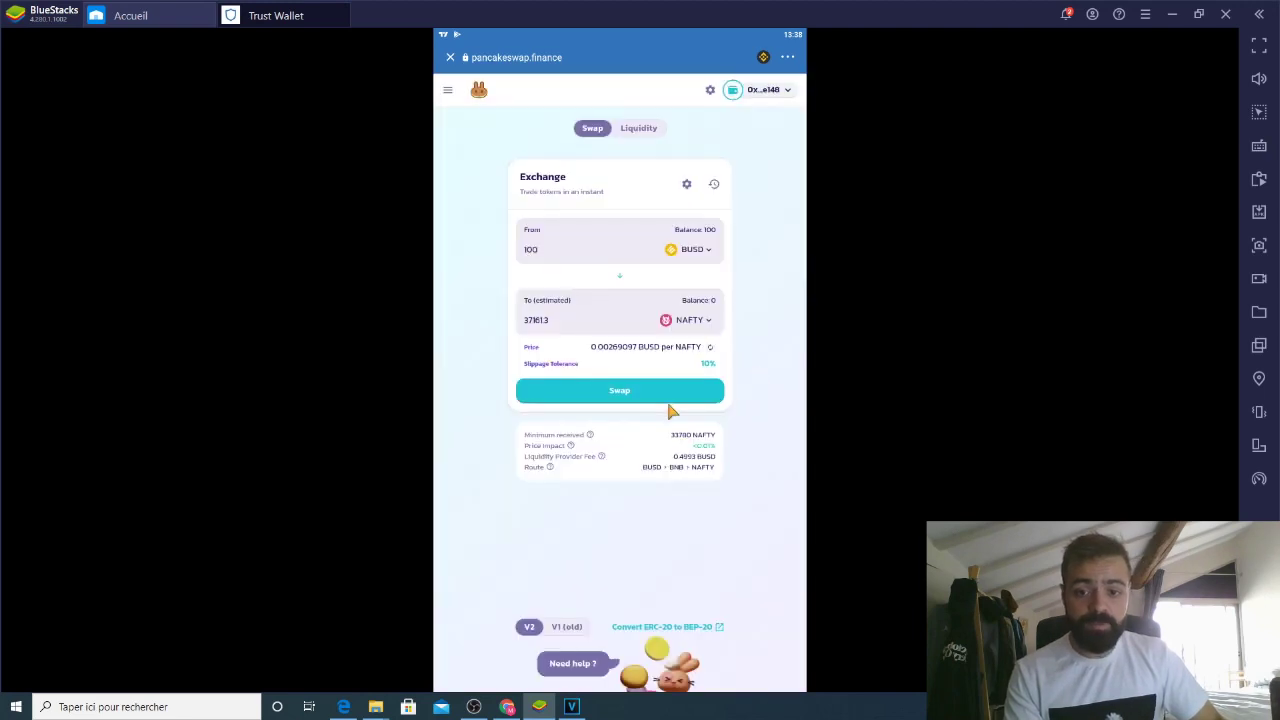
pyautogui.click(666, 394)
pyautogui.click(634, 489)
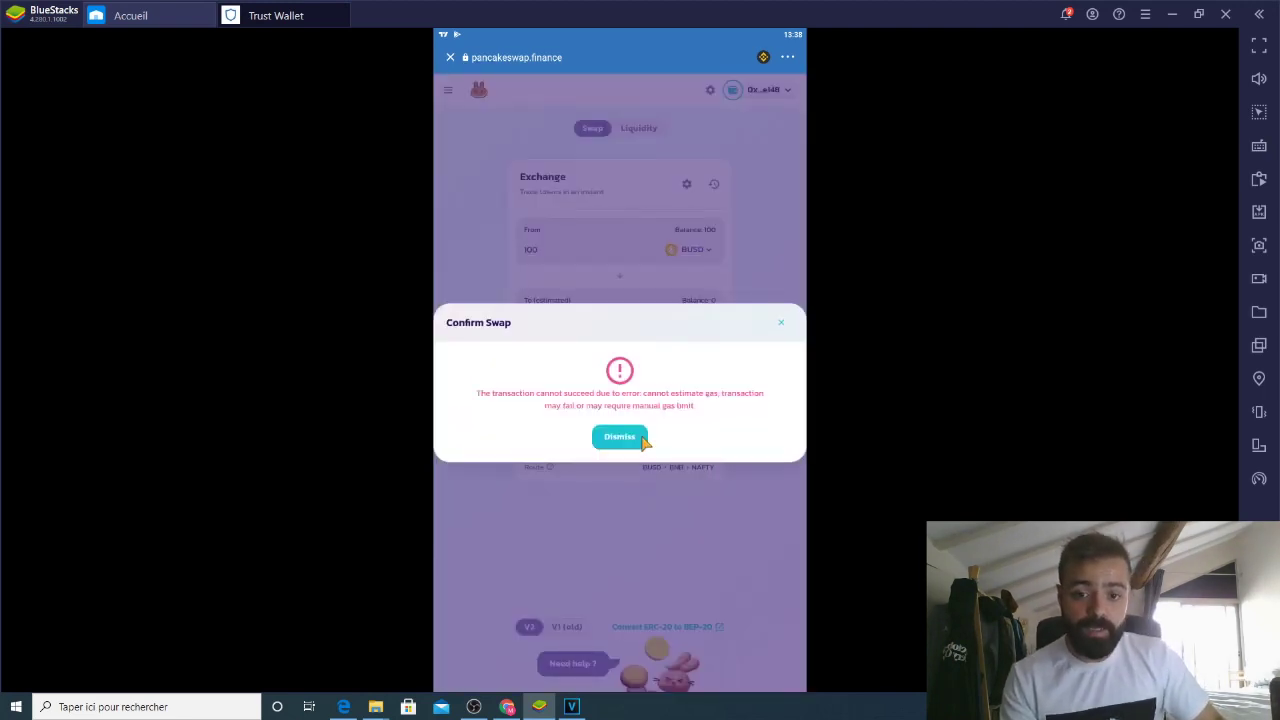
pyautogui.click(645, 444)
# - Set the slippage tolerance for the swap to 11%
pyautogui.click(687, 186)
pyautogui.click(665, 398)
pyautogui.press('BackSpace')
pyautogui.press('BackSpace')
pyautogui.press('BackSpace')
pyautogui.press('BackSpace')
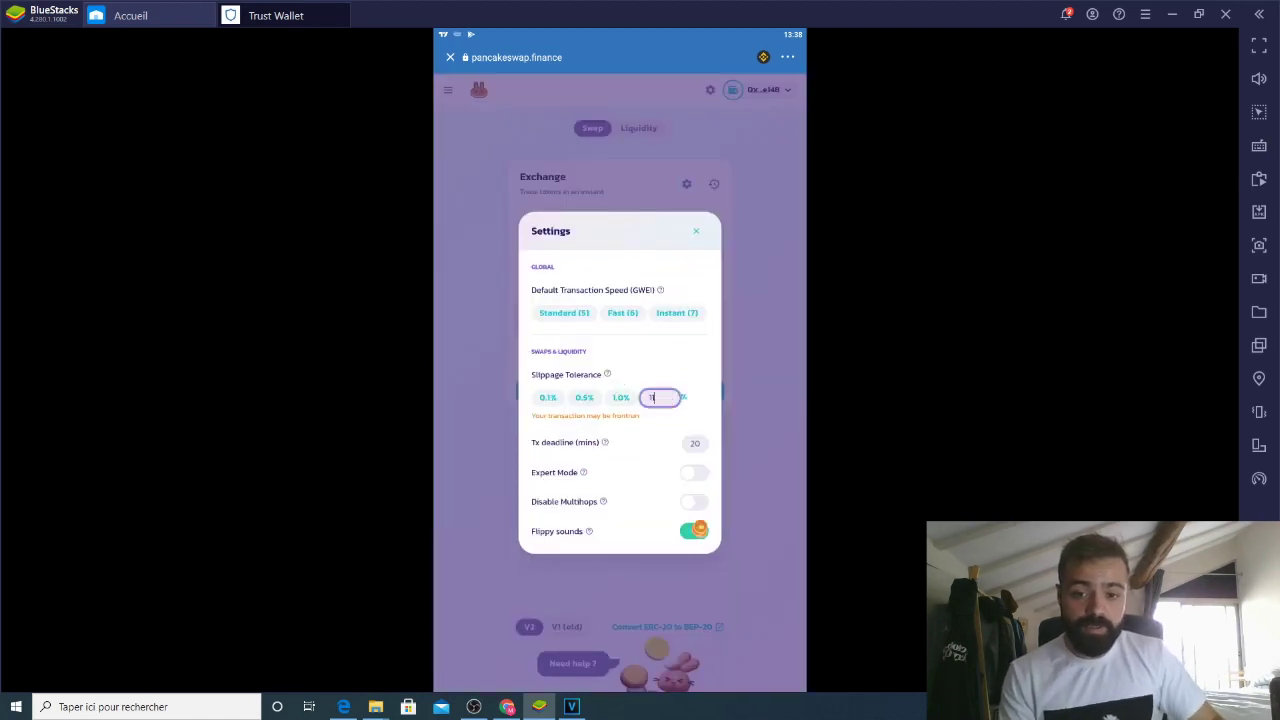
pyautogui.write('1')
pyautogui.press('Escape')
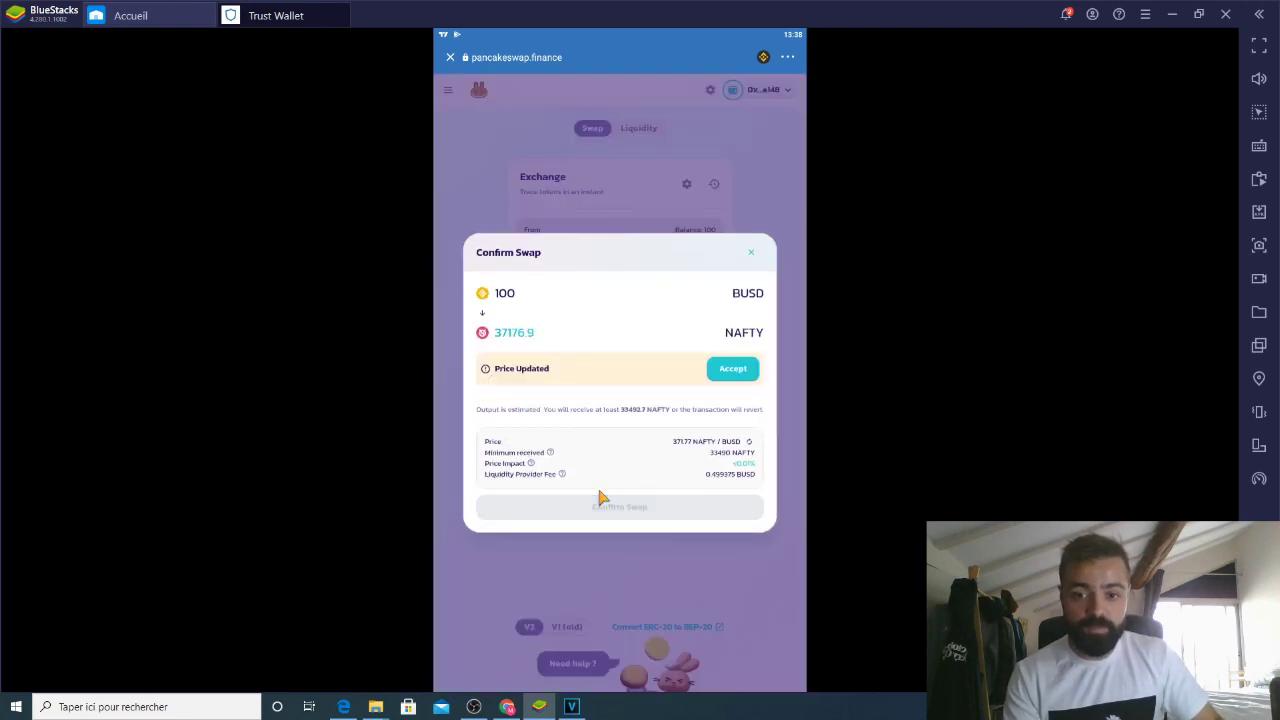
# - Accept the updated price and submit the 100 BUSD to NAFTY swap, but decline the transaction at the wallet's approval stage
pyautogui.click(729, 374)
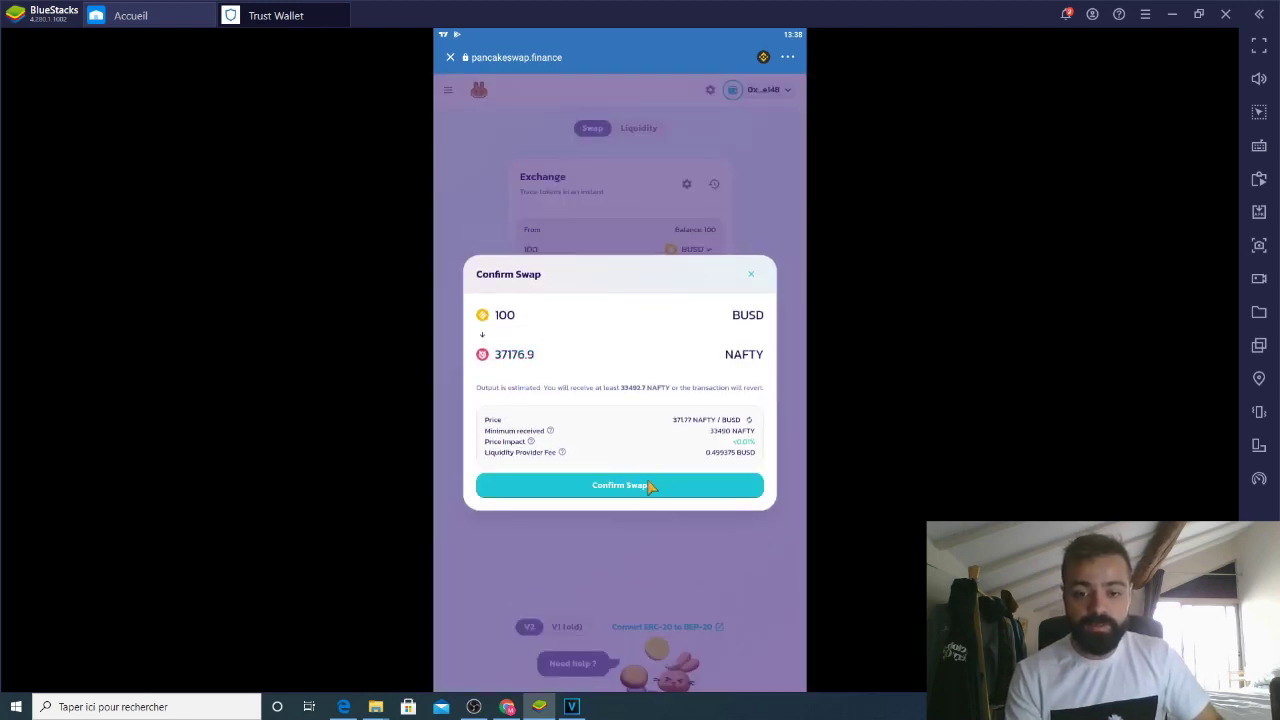
pyautogui.click(645, 492)
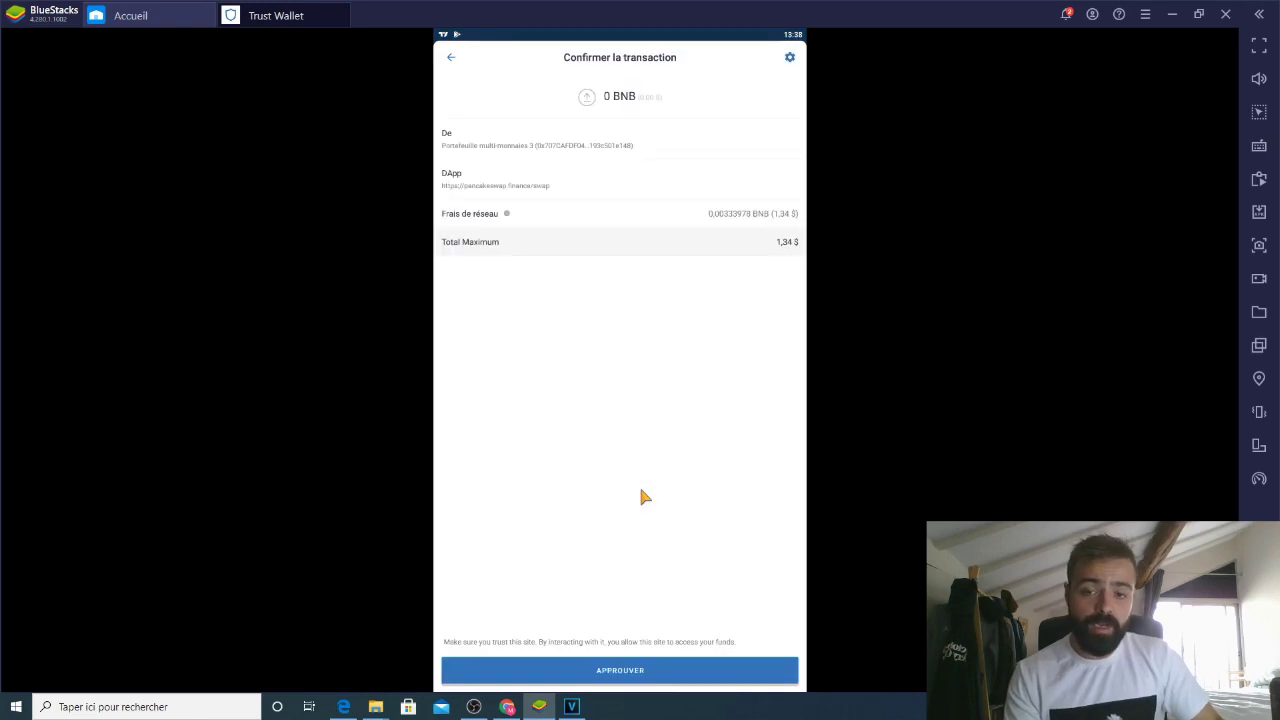
pyautogui.click(452, 60)
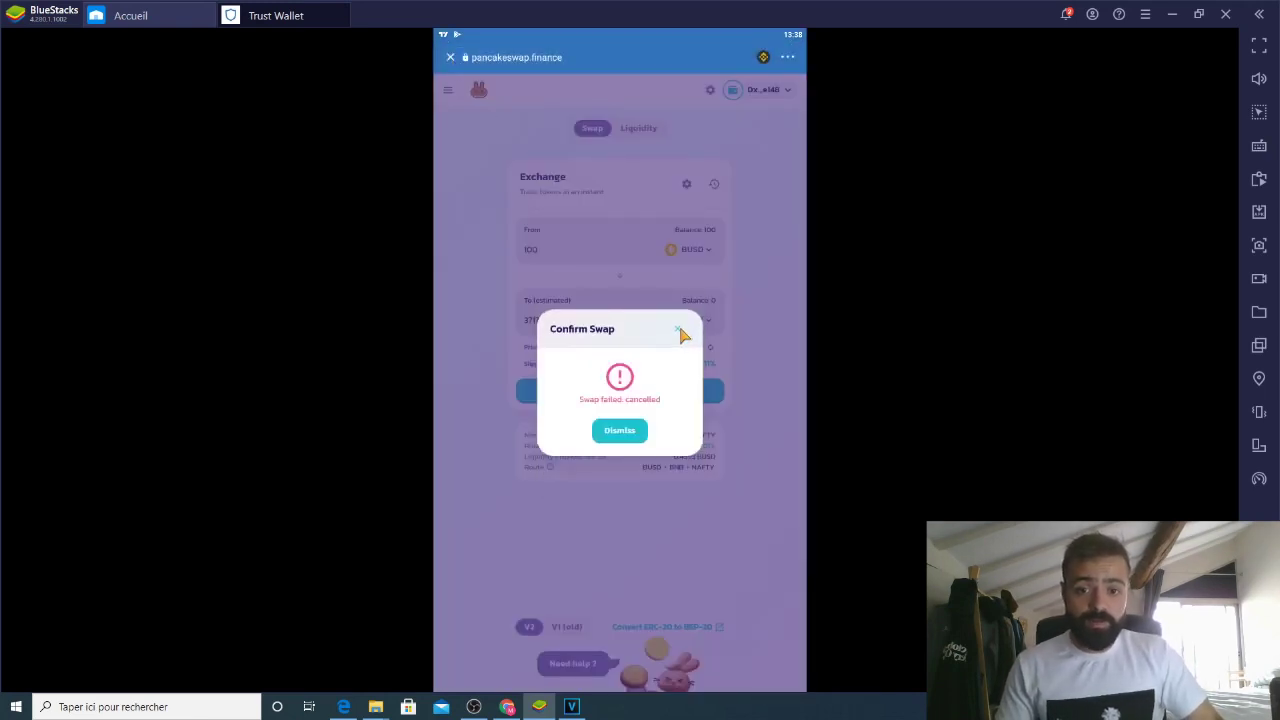
pyautogui.click(679, 331)
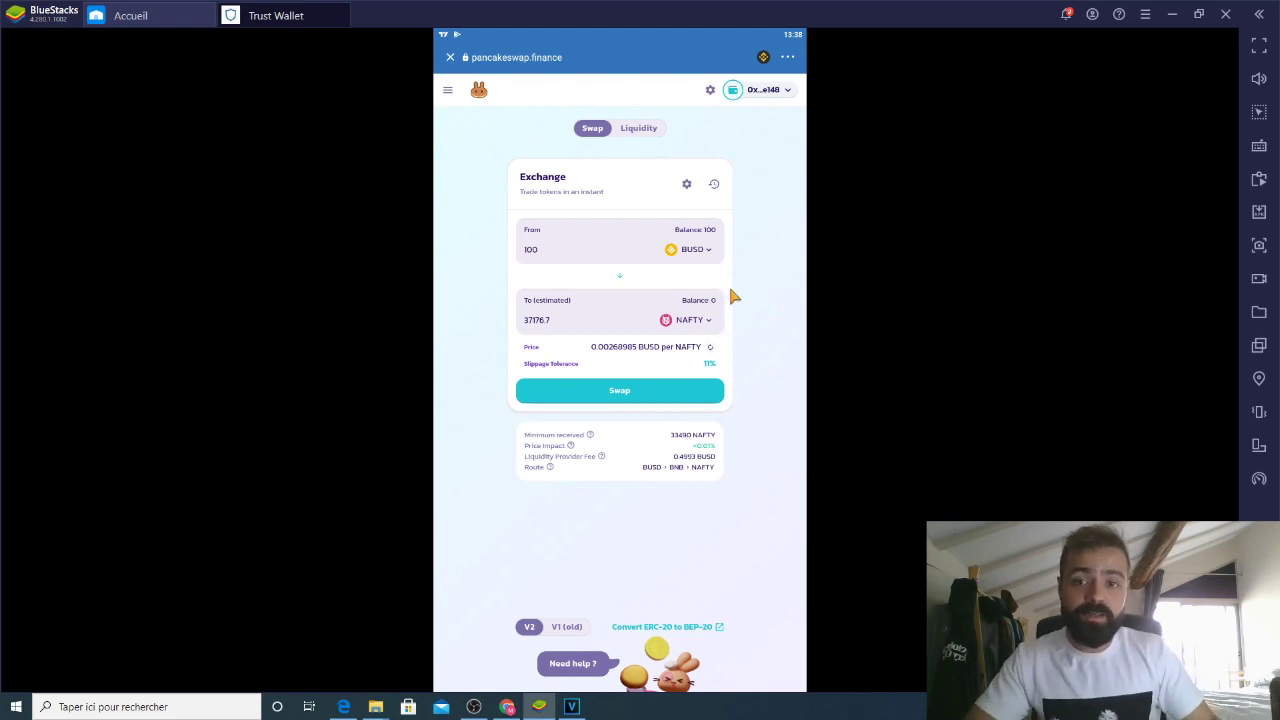
# - Check the slippage tolerance in the exchange settings and close them without changes
pyautogui.click(687, 186)
pyautogui.click(663, 400)
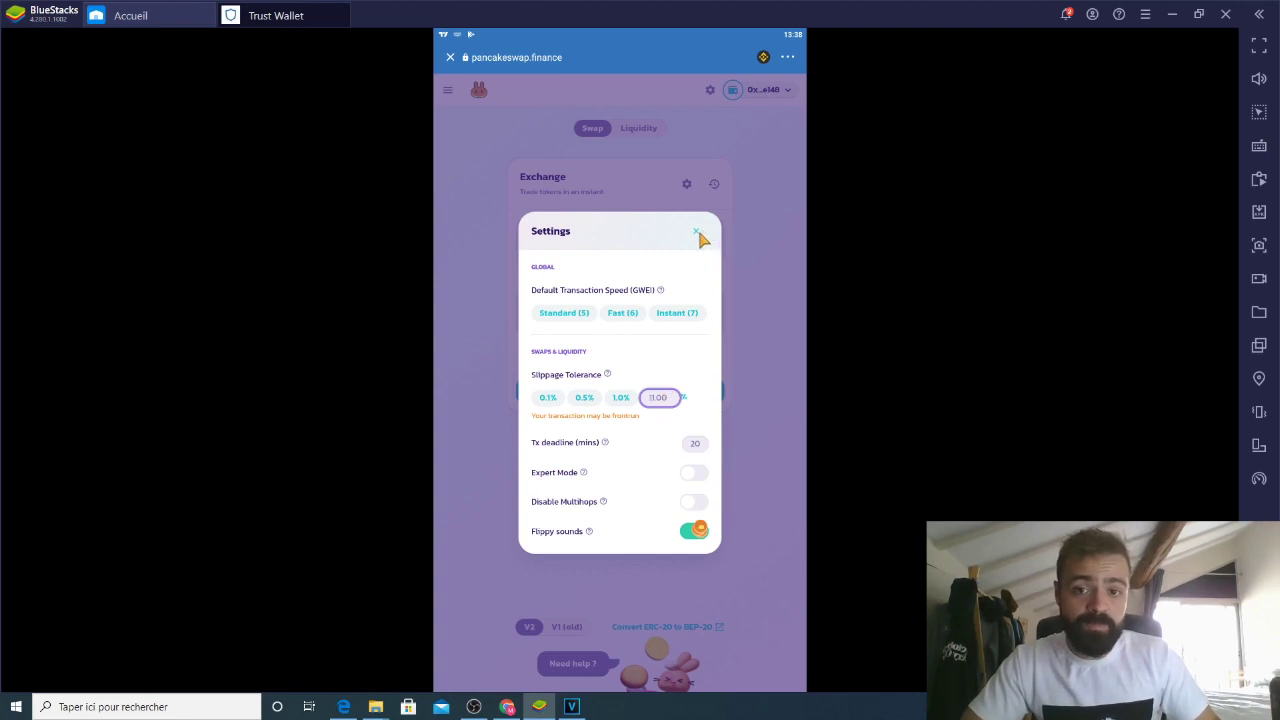
pyautogui.click(697, 233)
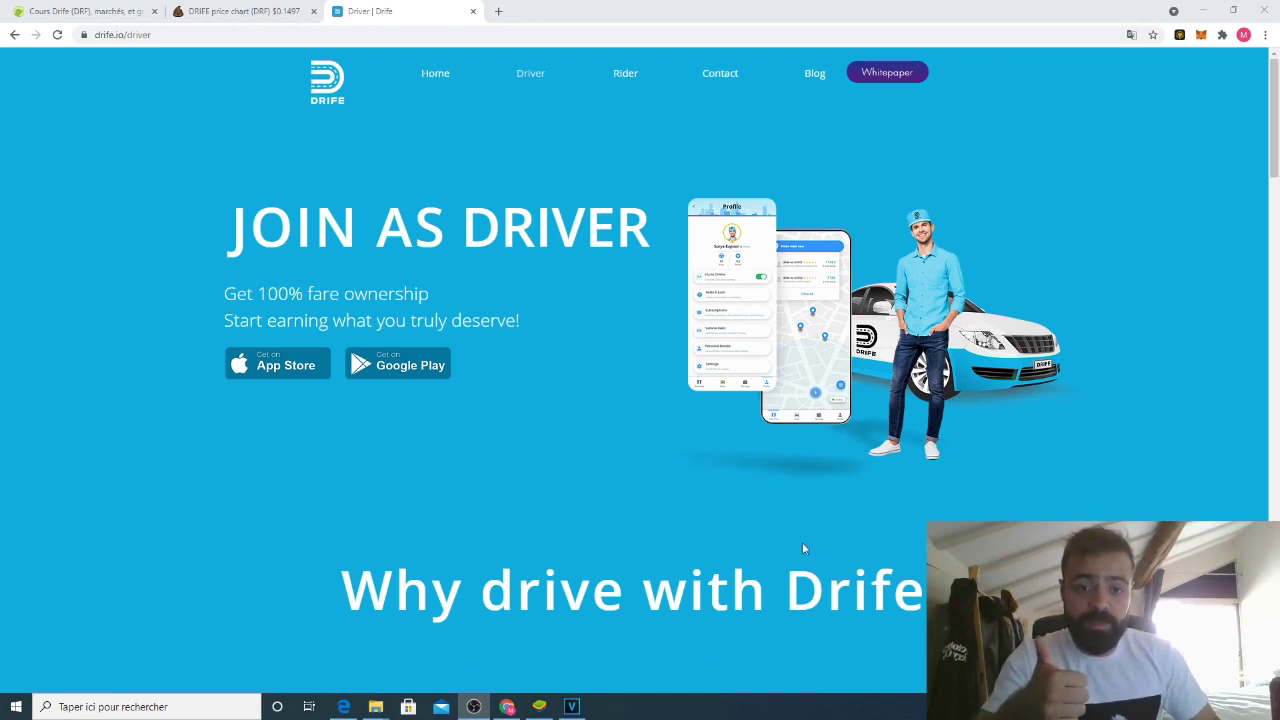
# - Examine Drife's driver page, covering the reasons to drive with Drife and the steps to become a partner
pyautogui.scroll(-5, 587, 474)
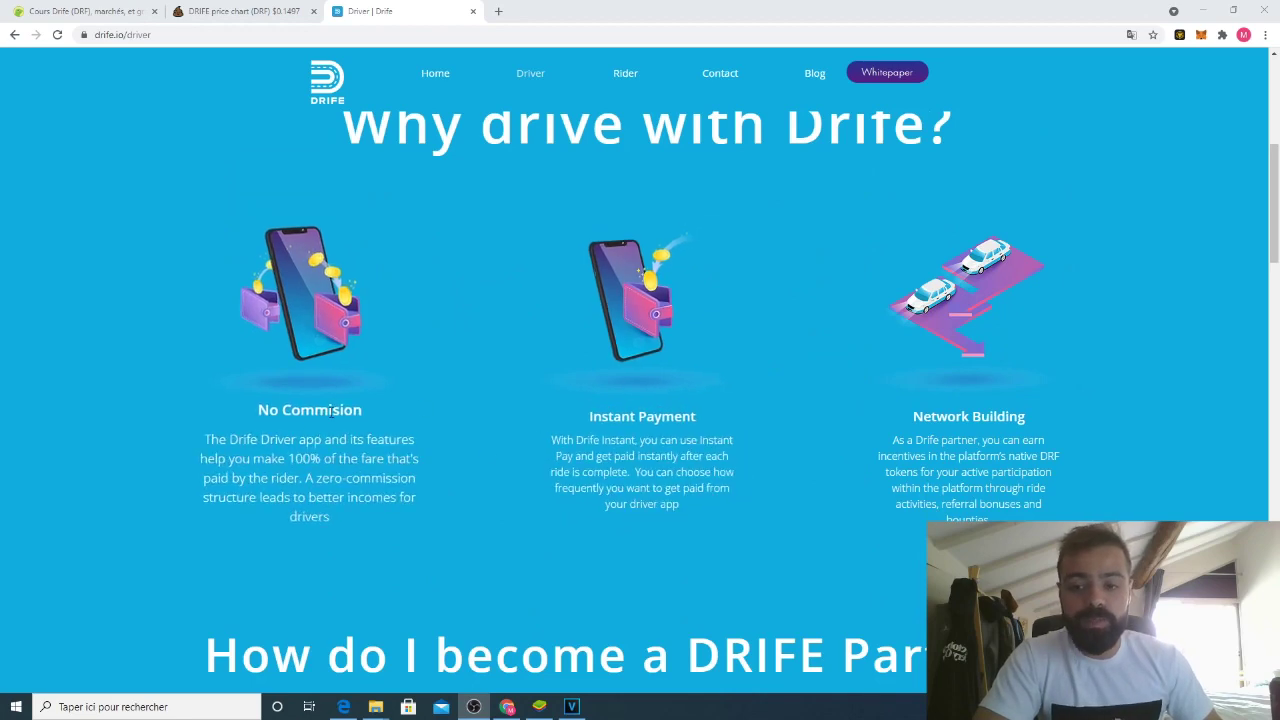
pyautogui.scroll(5, 433, 342)
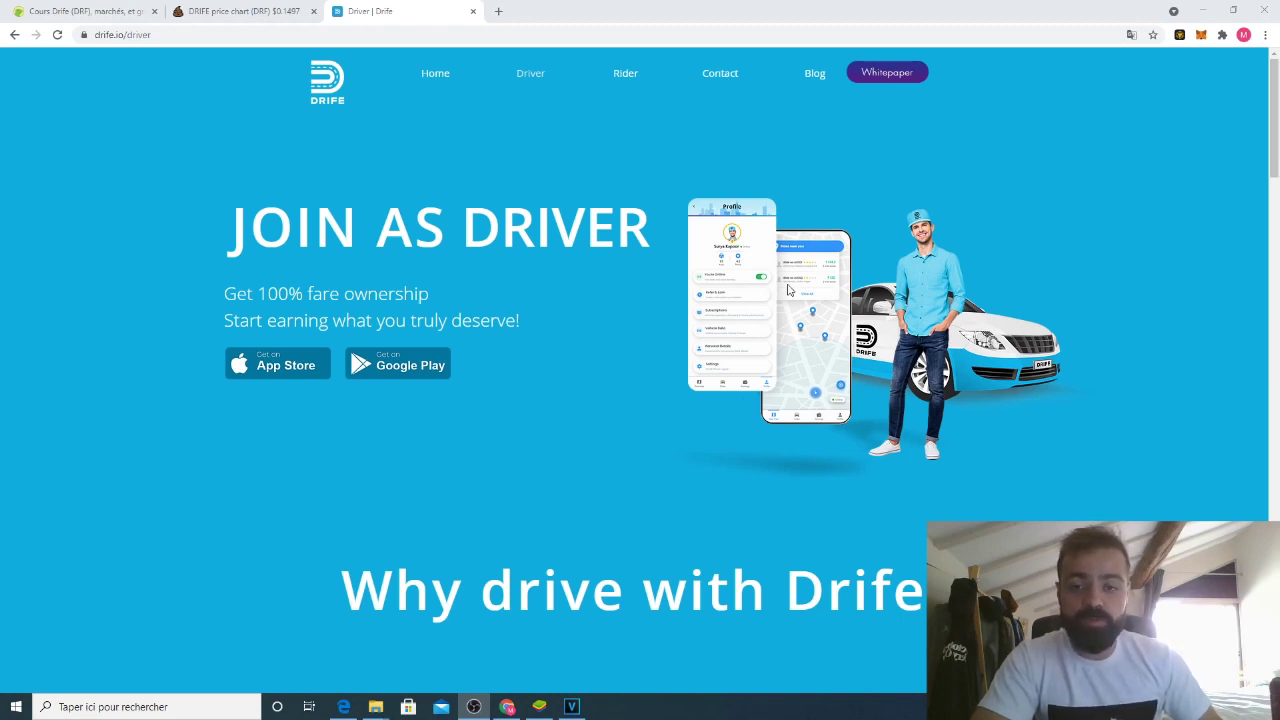
pyautogui.scroll(-1, 656, 346)
pyautogui.scroll(1, 653, 340)
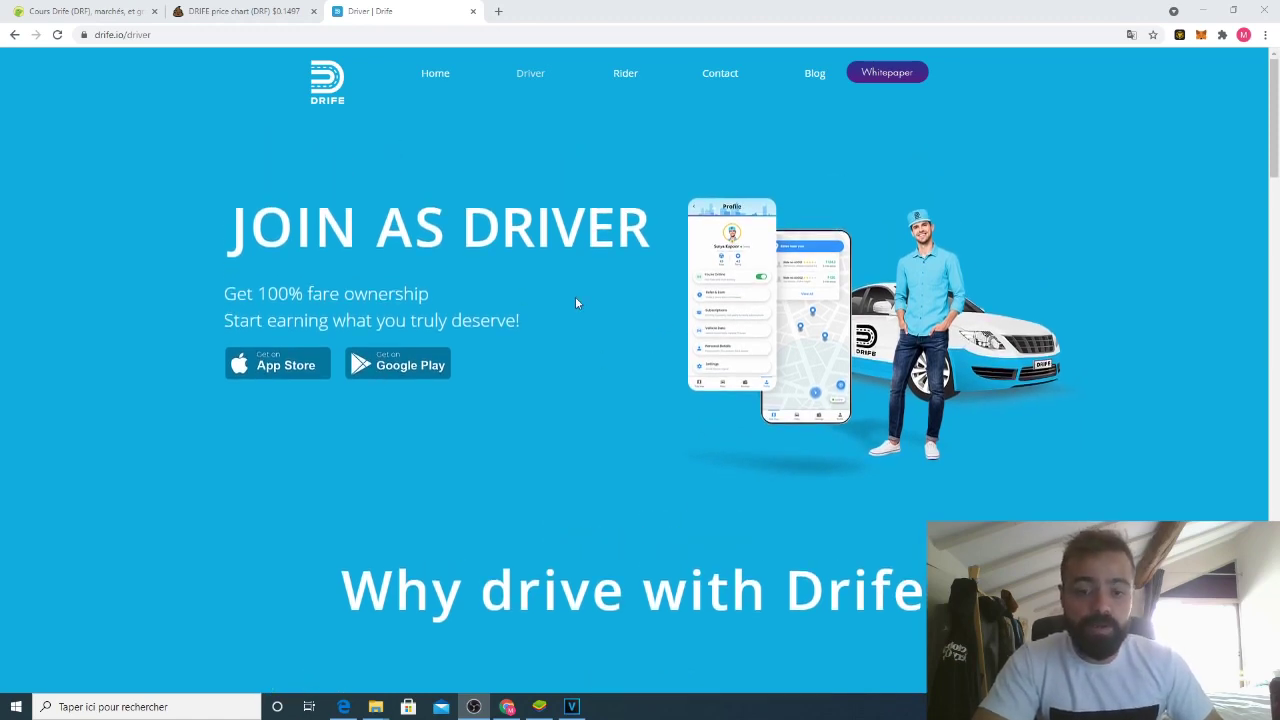
pyautogui.scroll(-4, 552, 320)
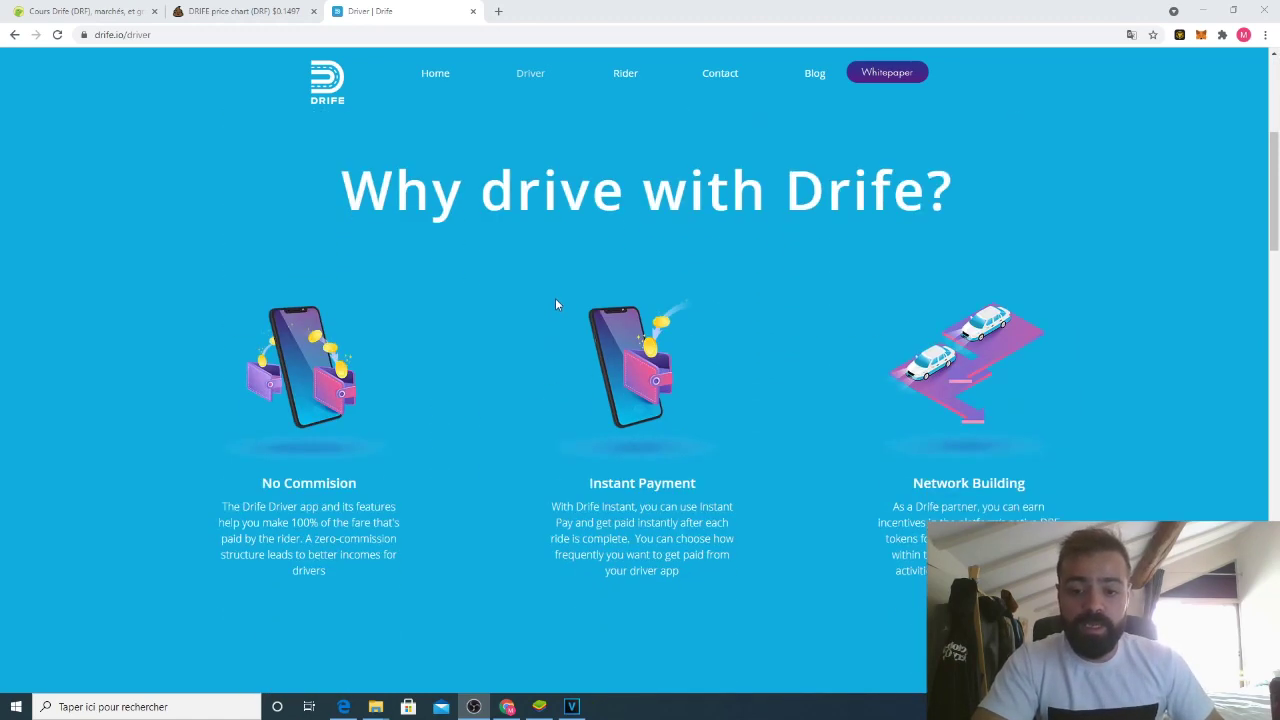
pyautogui.scroll(-5, 556, 302)
pyautogui.scroll(-2, 520, 295)
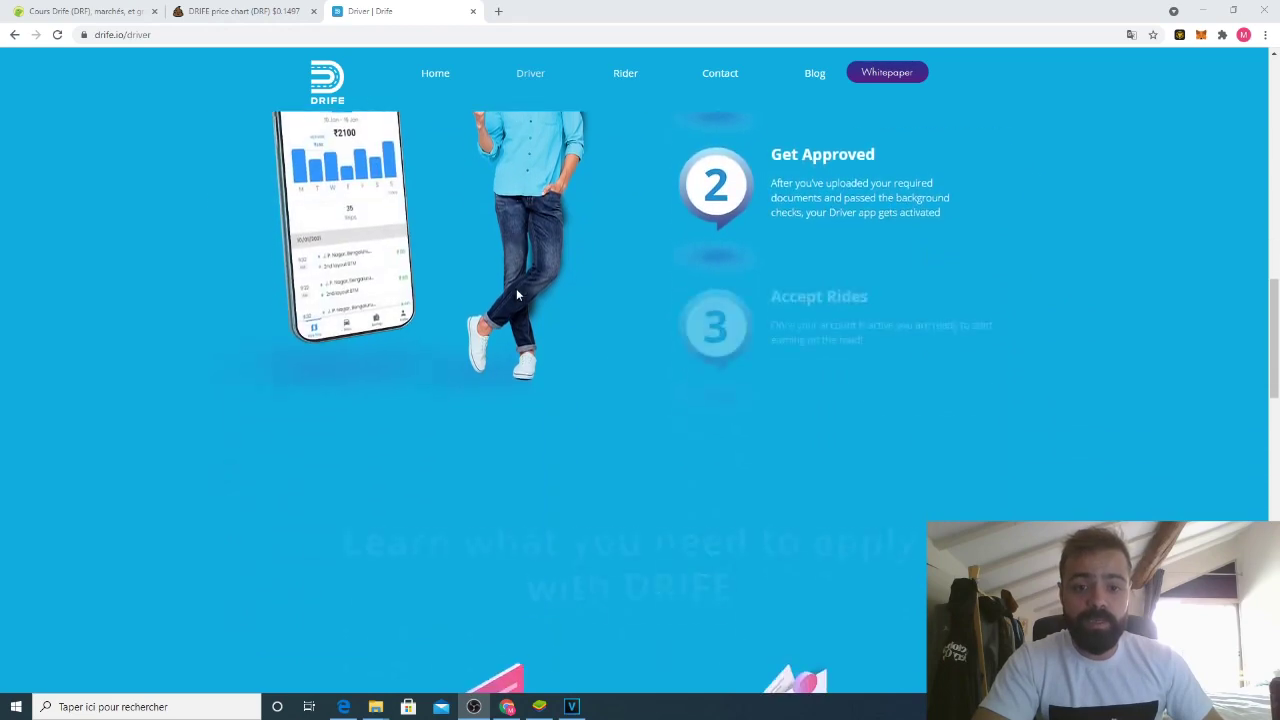
pyautogui.scroll(-4, 516, 288)
pyautogui.scroll(-3, 602, 382)
pyautogui.scroll(18, 614, 400)
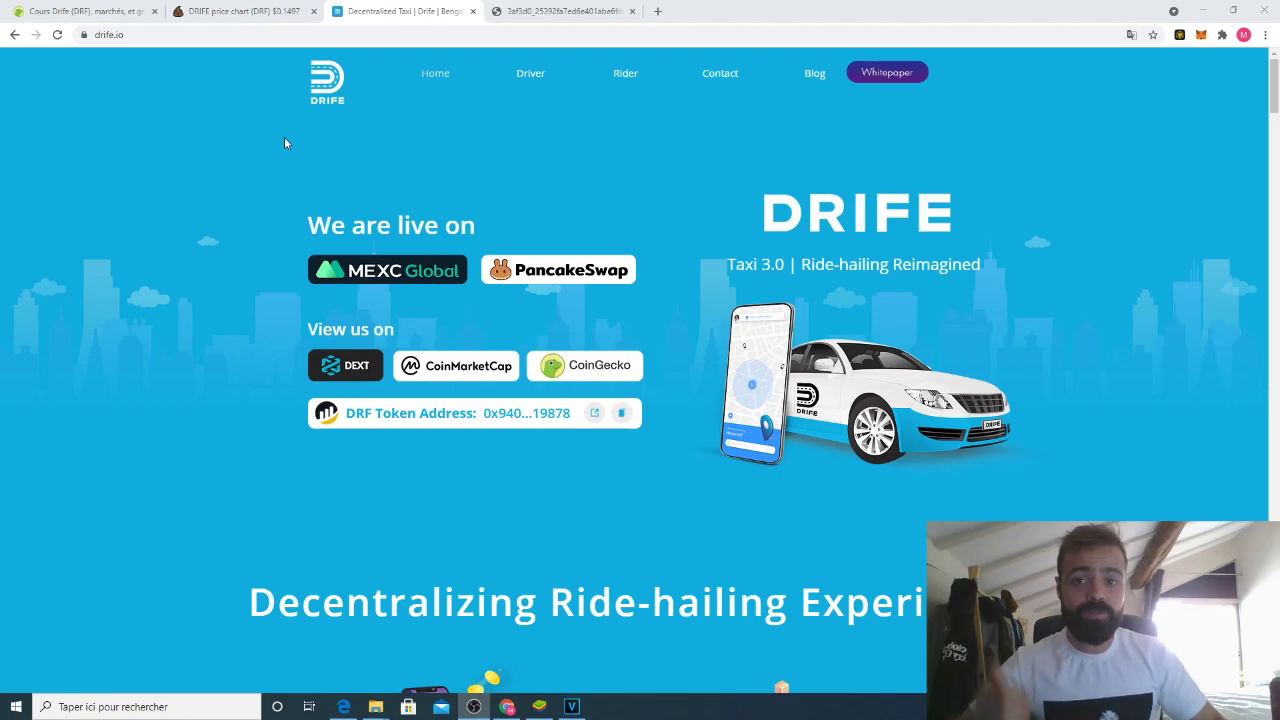
# - Skim the Drife whitepaper PDF from the introduction to the page on low driver income
pyautogui.click(560, 11)
pyautogui.scroll(15, 638, 228)
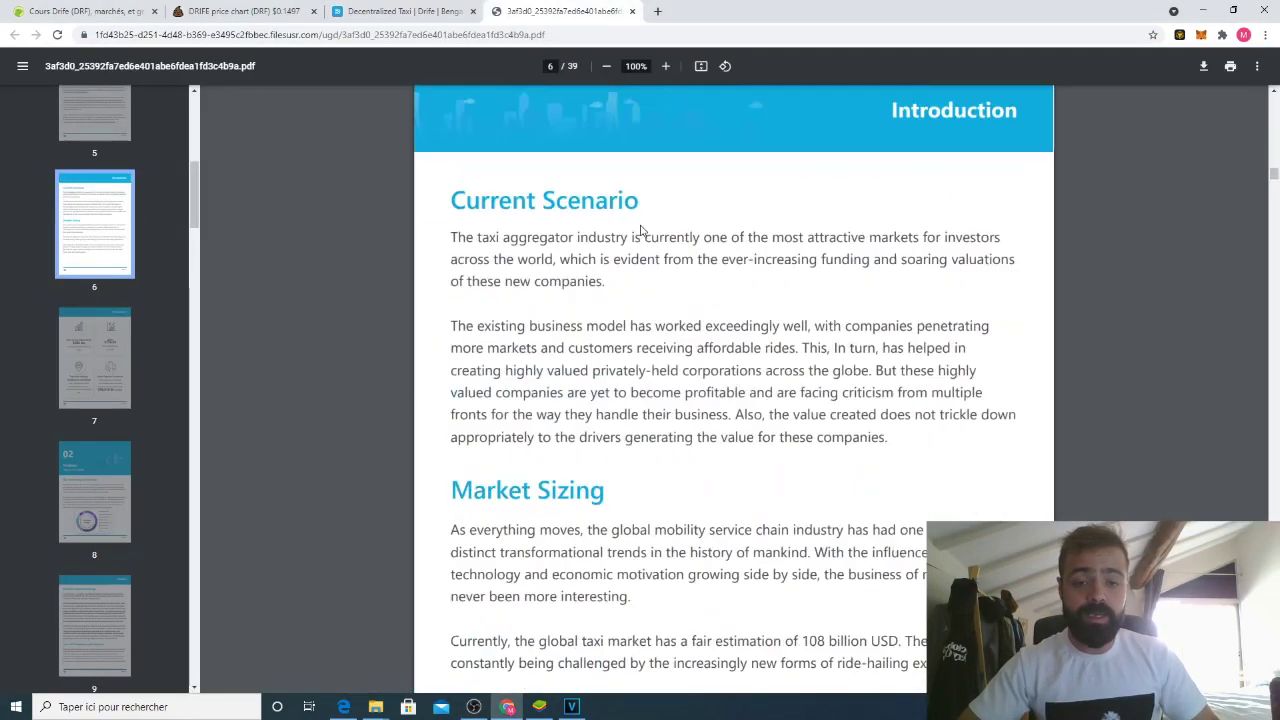
pyautogui.scroll(-15, 634, 229)
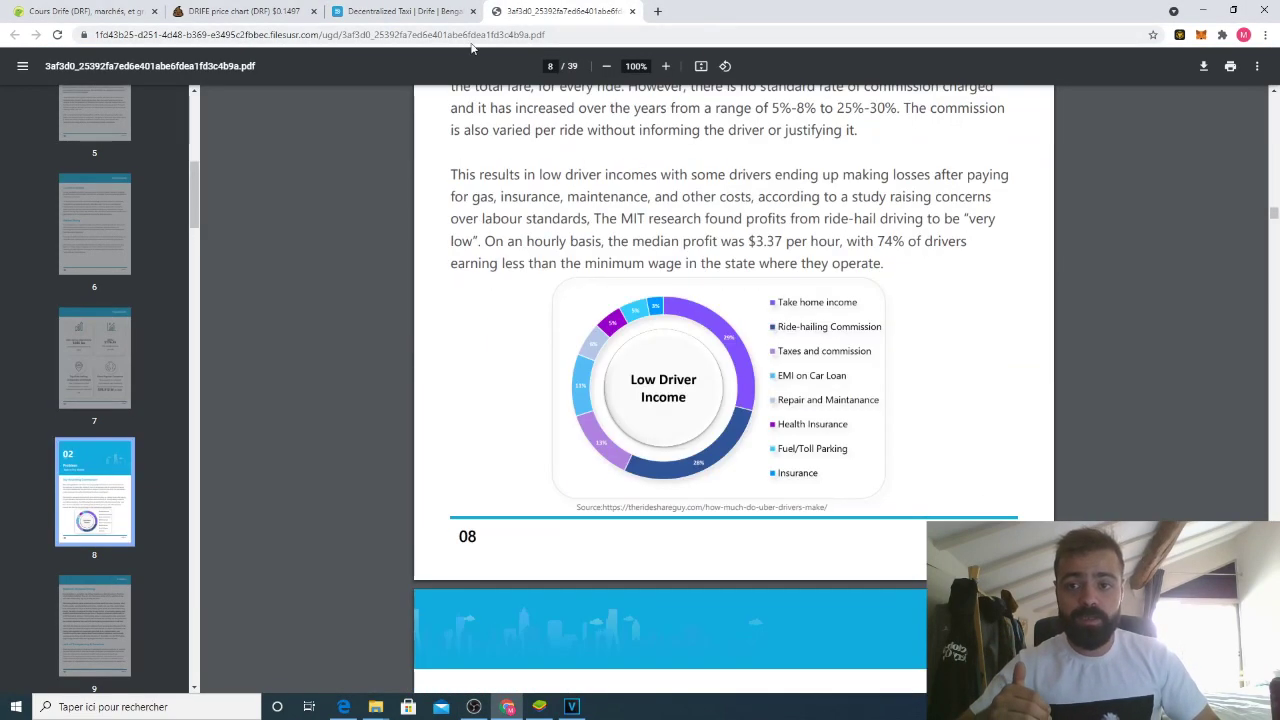
# - Return to the Drife home page and review its Why Blockchain and Roadmap sections
pyautogui.click(405, 11)
pyautogui.scroll(-8, 673, 318)
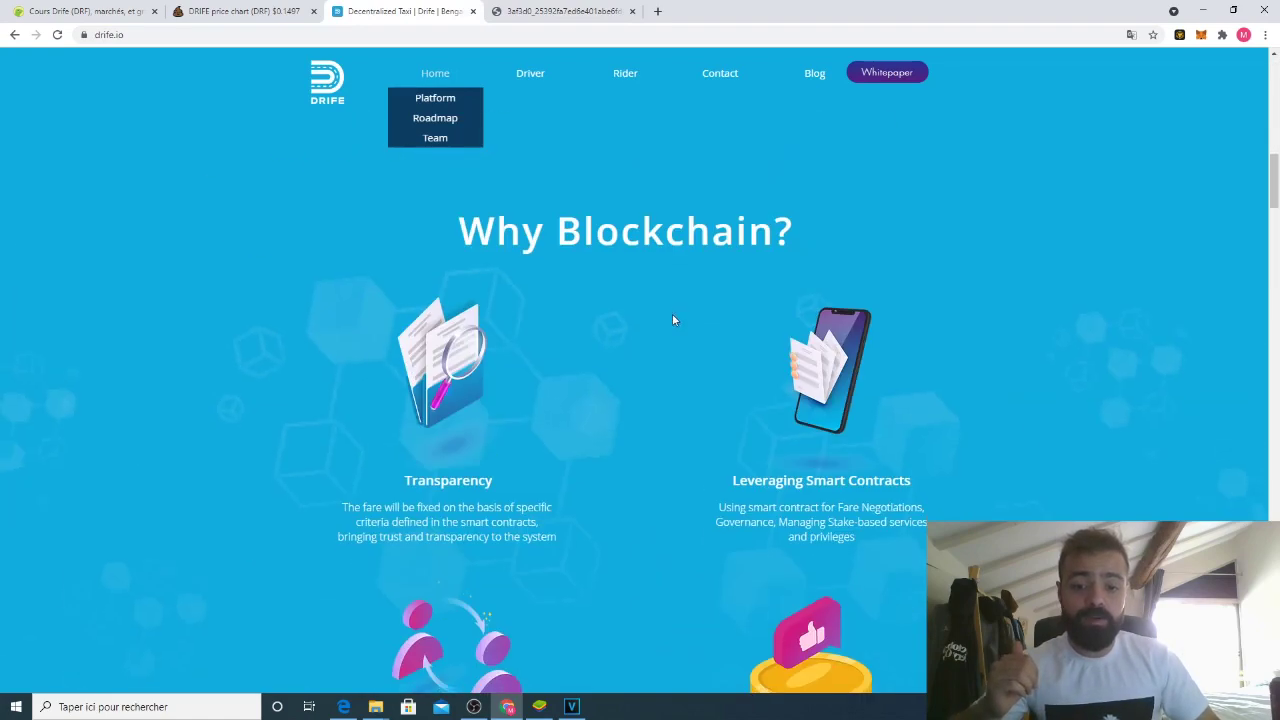
pyautogui.scroll(-15, 673, 318)
pyautogui.scroll(5, 662, 331)
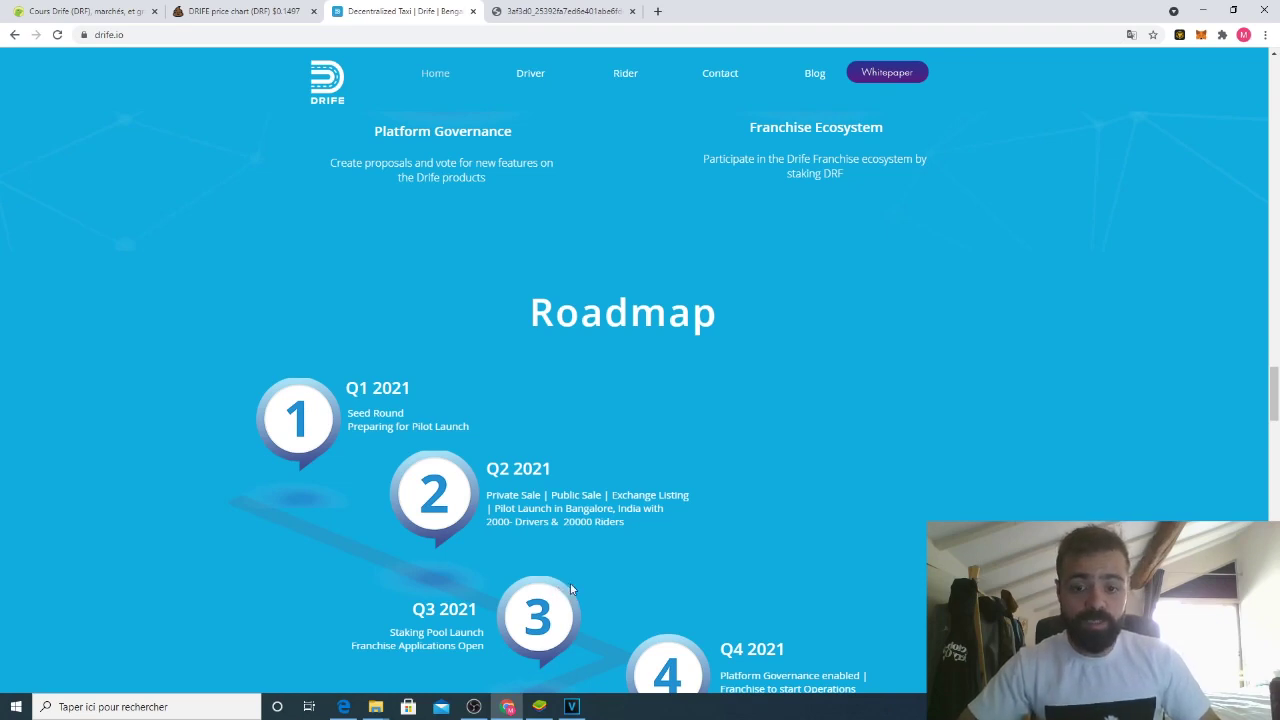
# - View the Team section, open the CEO's LinkedIn profile, and return to the Drife home page
pyautogui.scroll(-7, 572, 590)
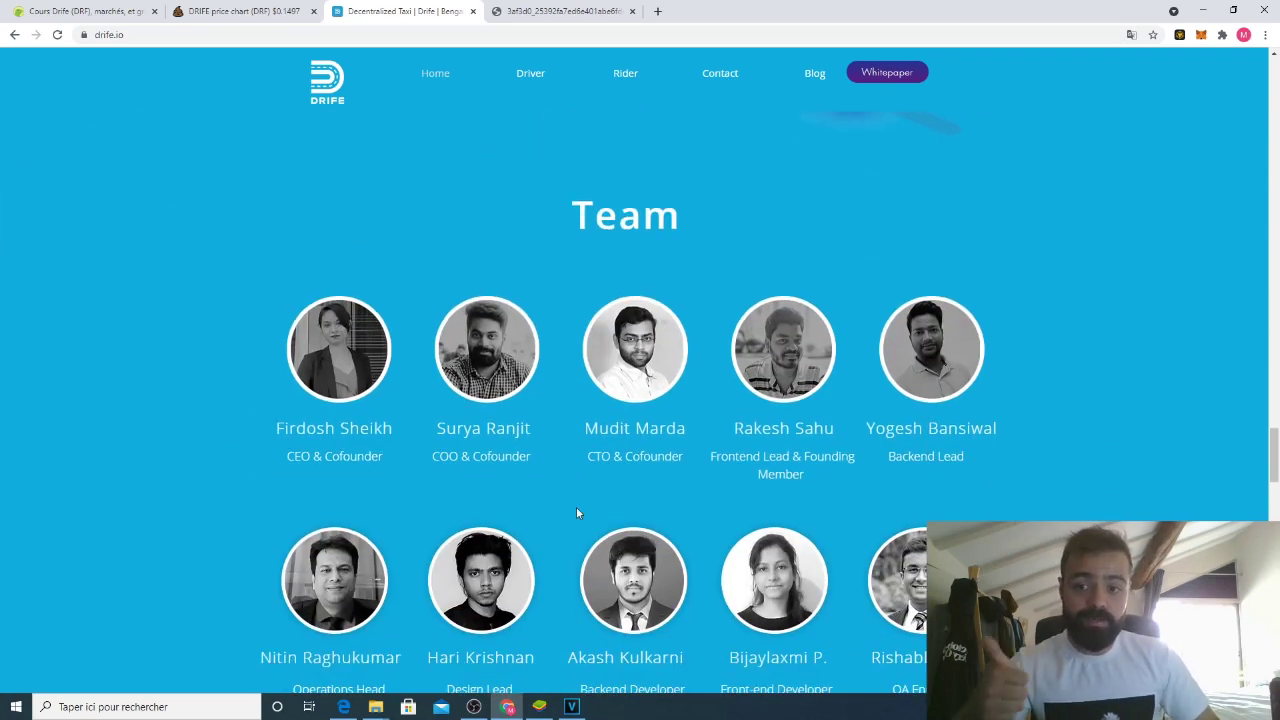
pyautogui.click(351, 366)
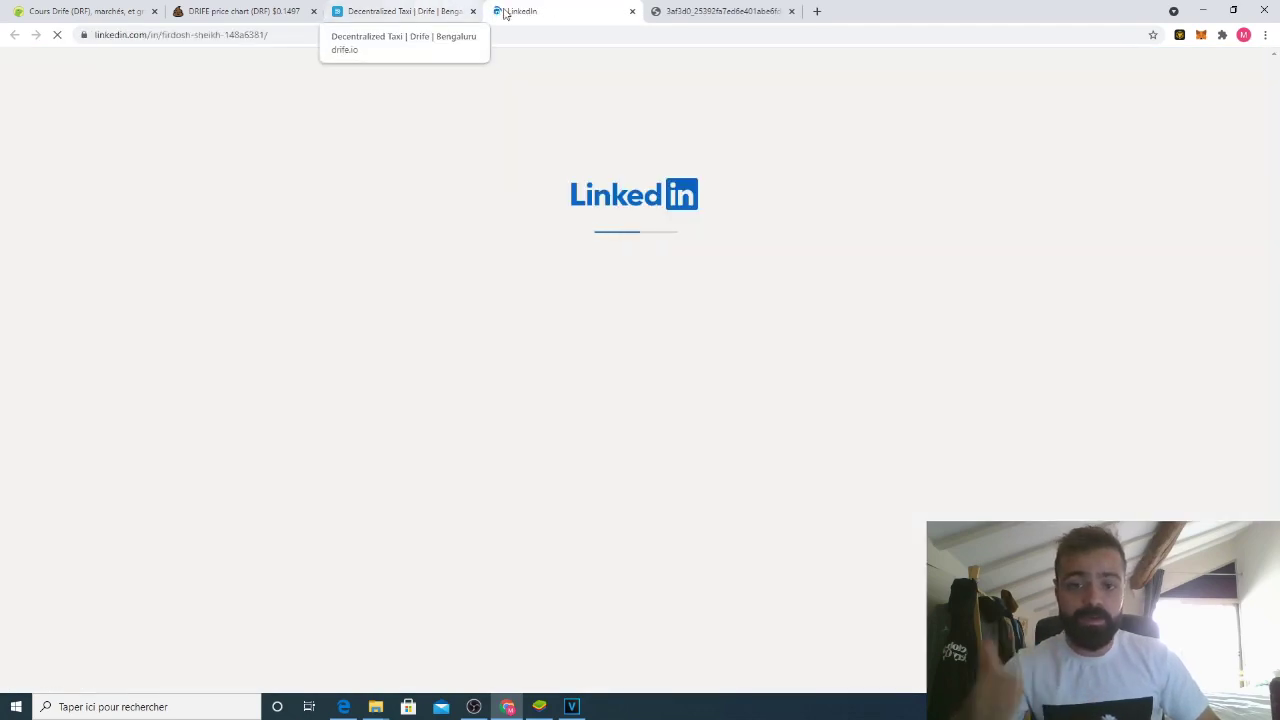
pyautogui.click(455, 11)
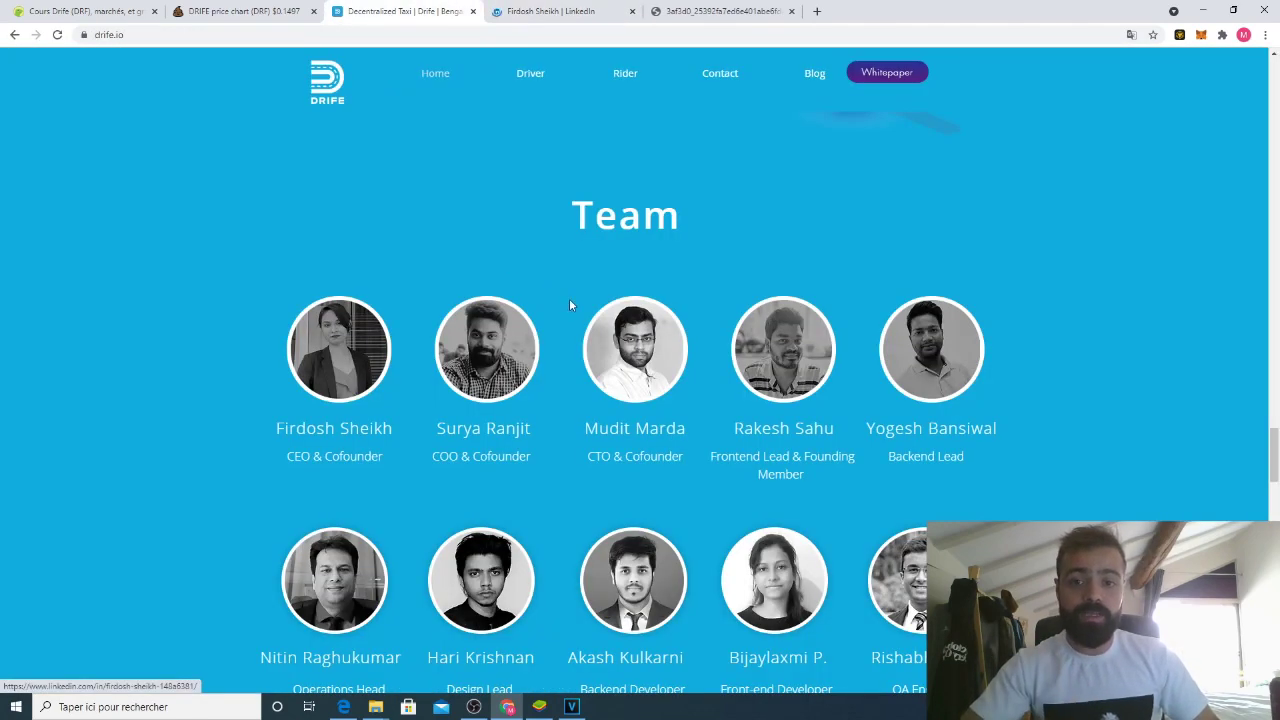
# - Find GD10 Ventures among Drife's investors and partners, view the portfolio on its website, and return to the Drife page
pyautogui.scroll(8, 569, 298)
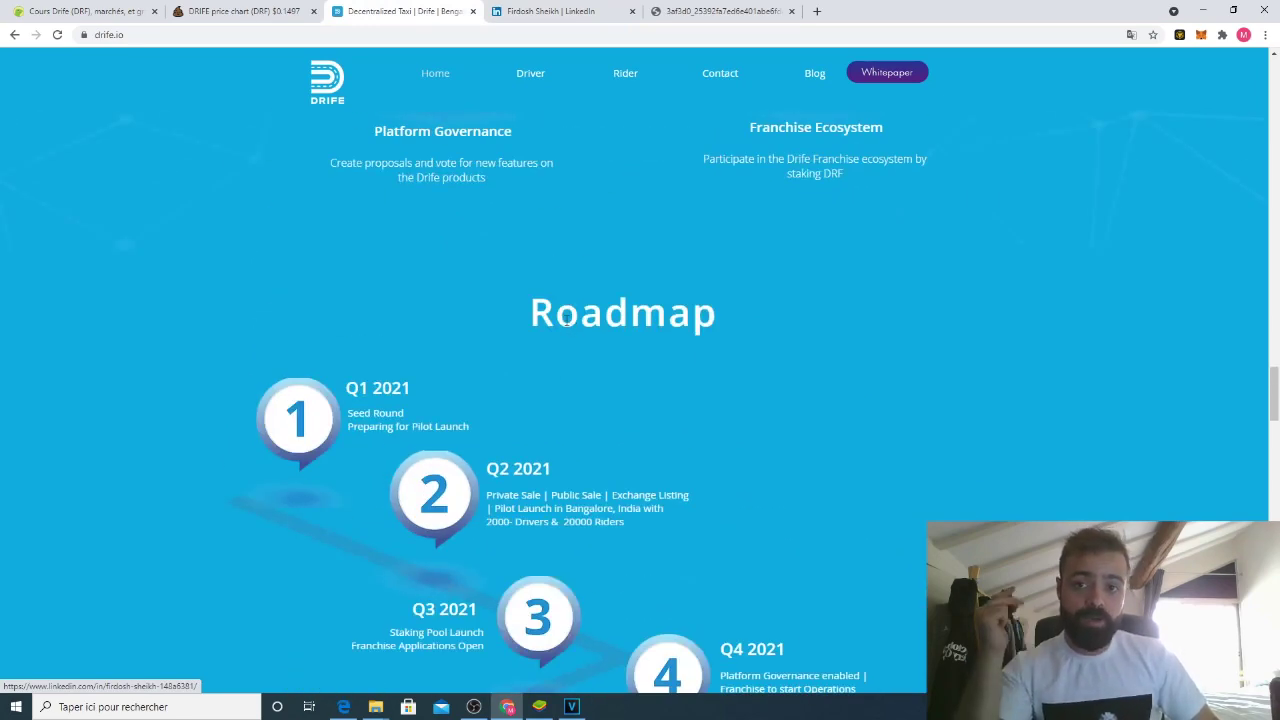
pyautogui.scroll(-5, 567, 318)
pyautogui.scroll(-12, 616, 450)
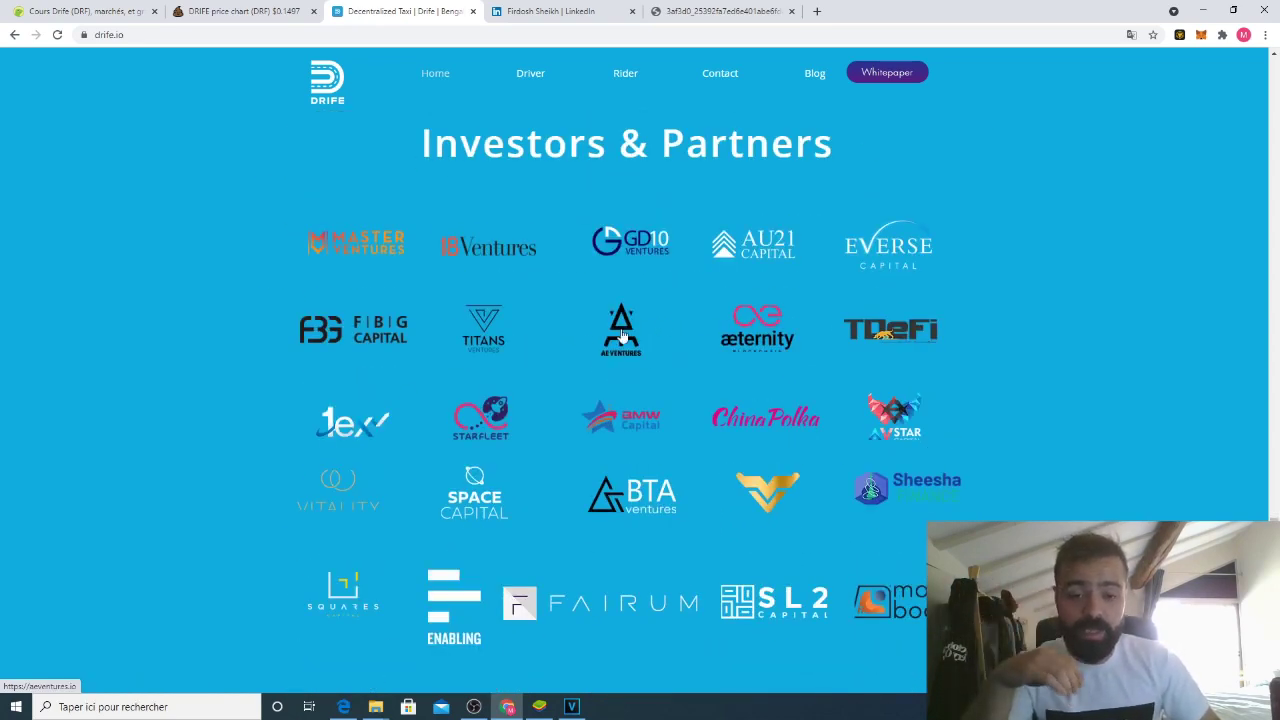
pyautogui.click(633, 249)
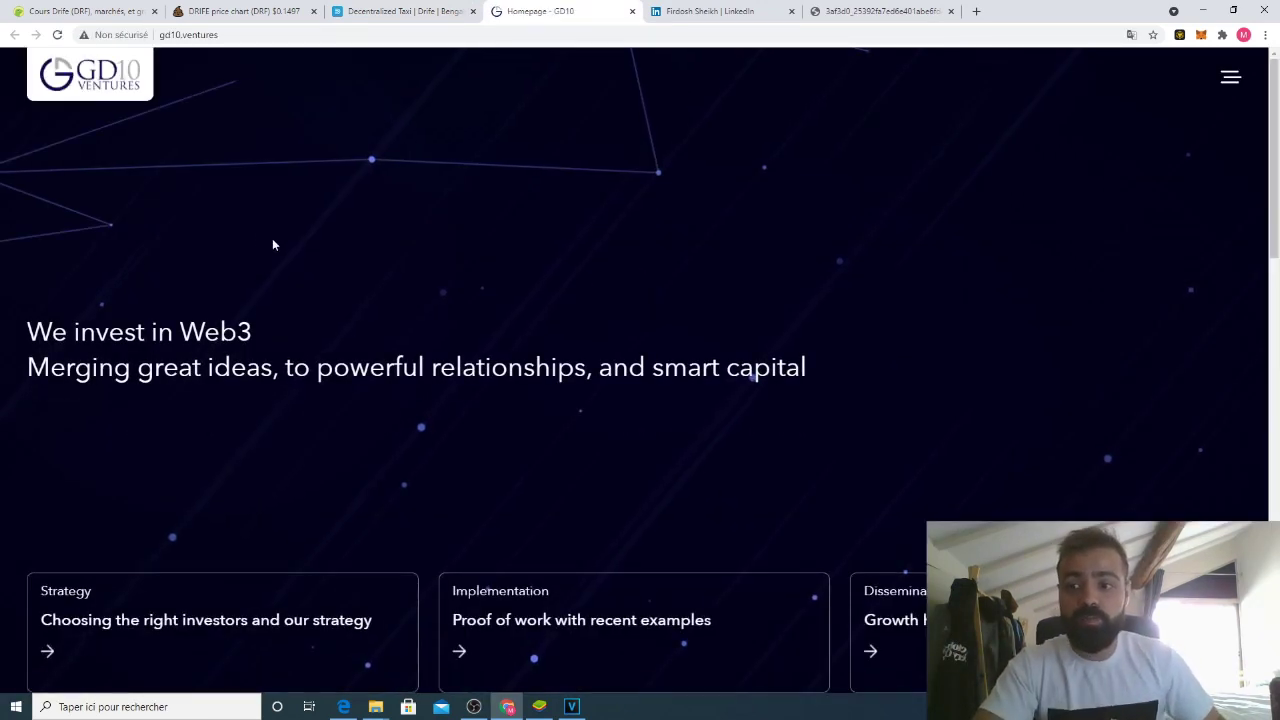
pyautogui.click(1231, 77)
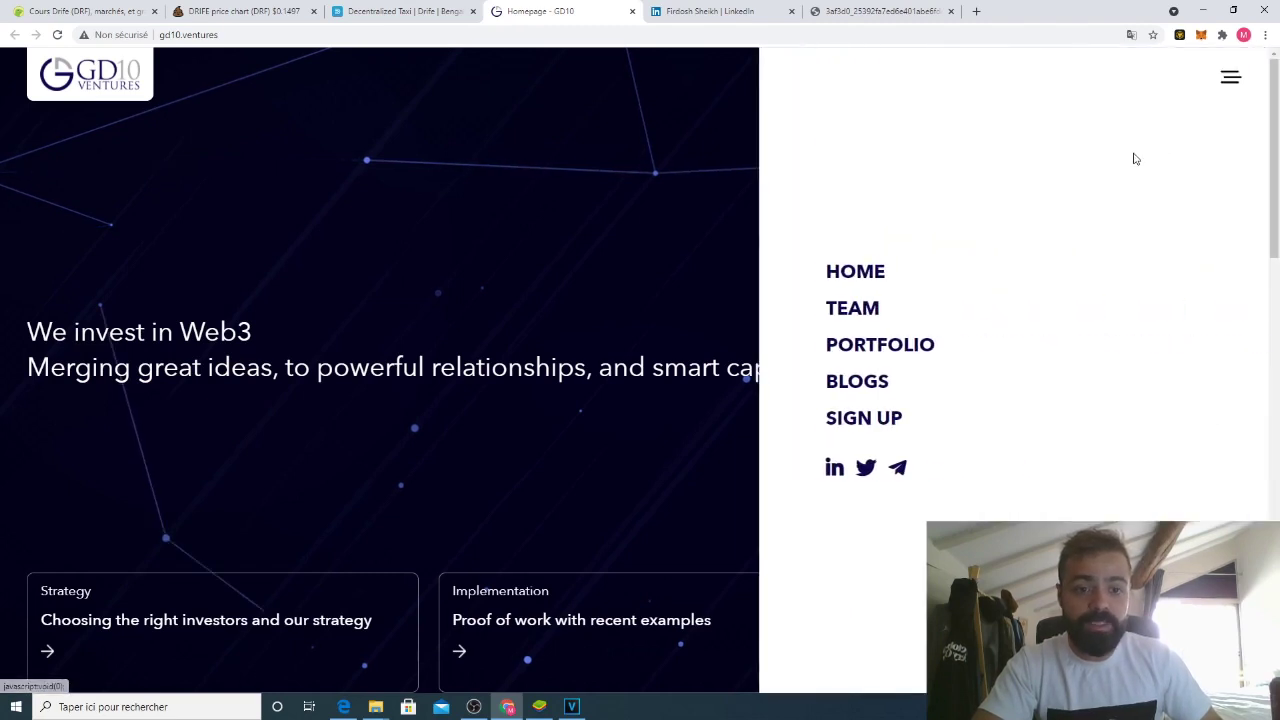
pyautogui.click(894, 346)
pyautogui.scroll(-2, 757, 383)
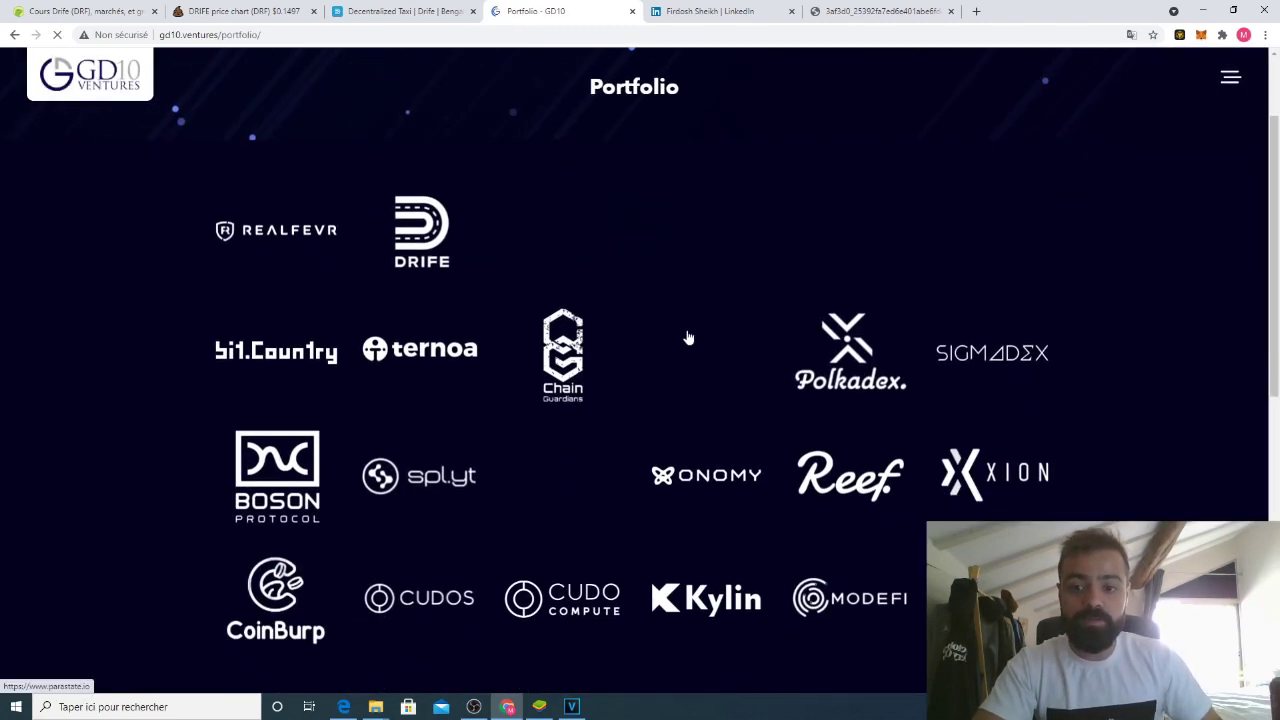
pyautogui.hotkey('ctrl', 'shift', 'Tab')
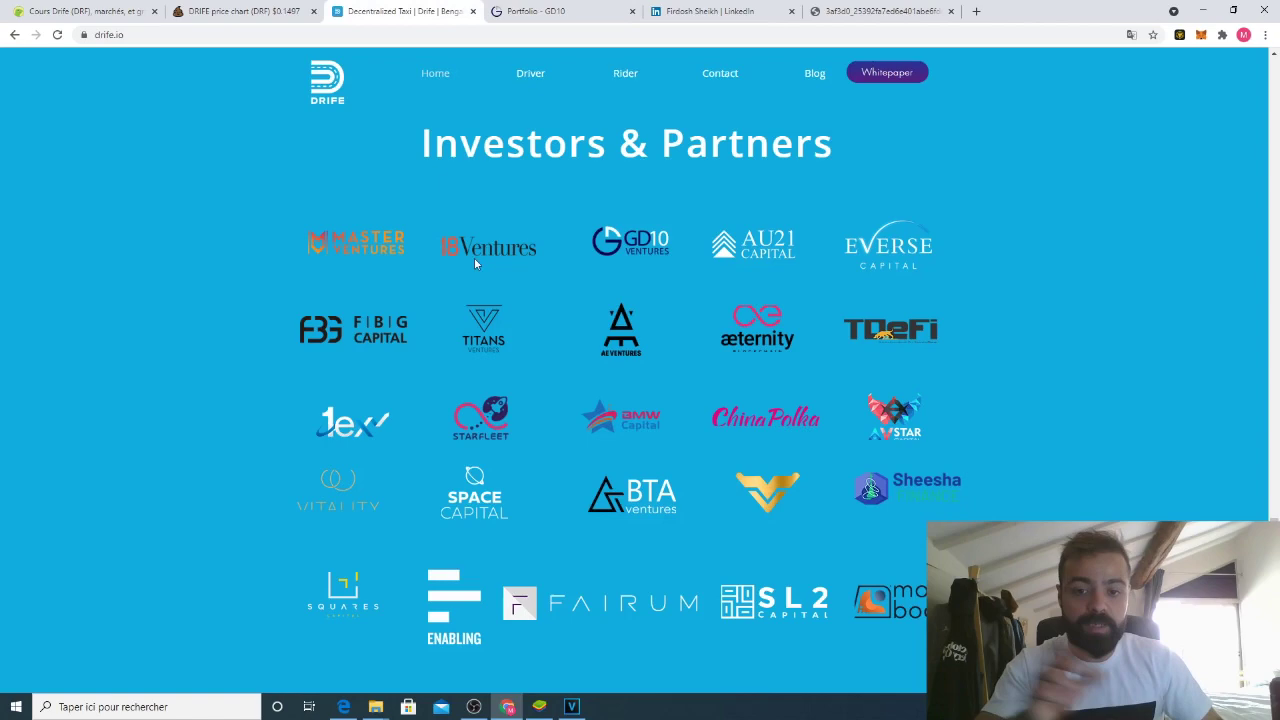
# - View the remaining Drife partners and the press logos, and return to the start of the home page
pyautogui.scroll(-10, 790, 274)
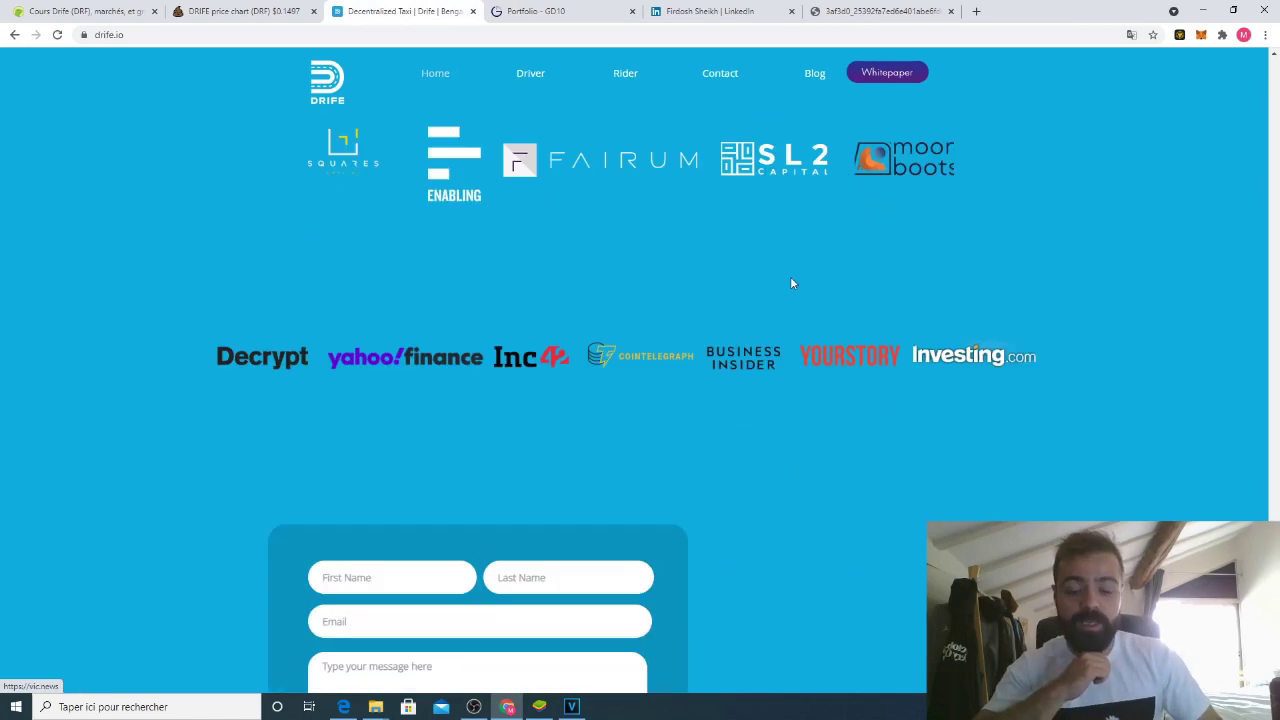
pyautogui.scroll(-2, 826, 285)
pyautogui.scroll(20, 900, 330)
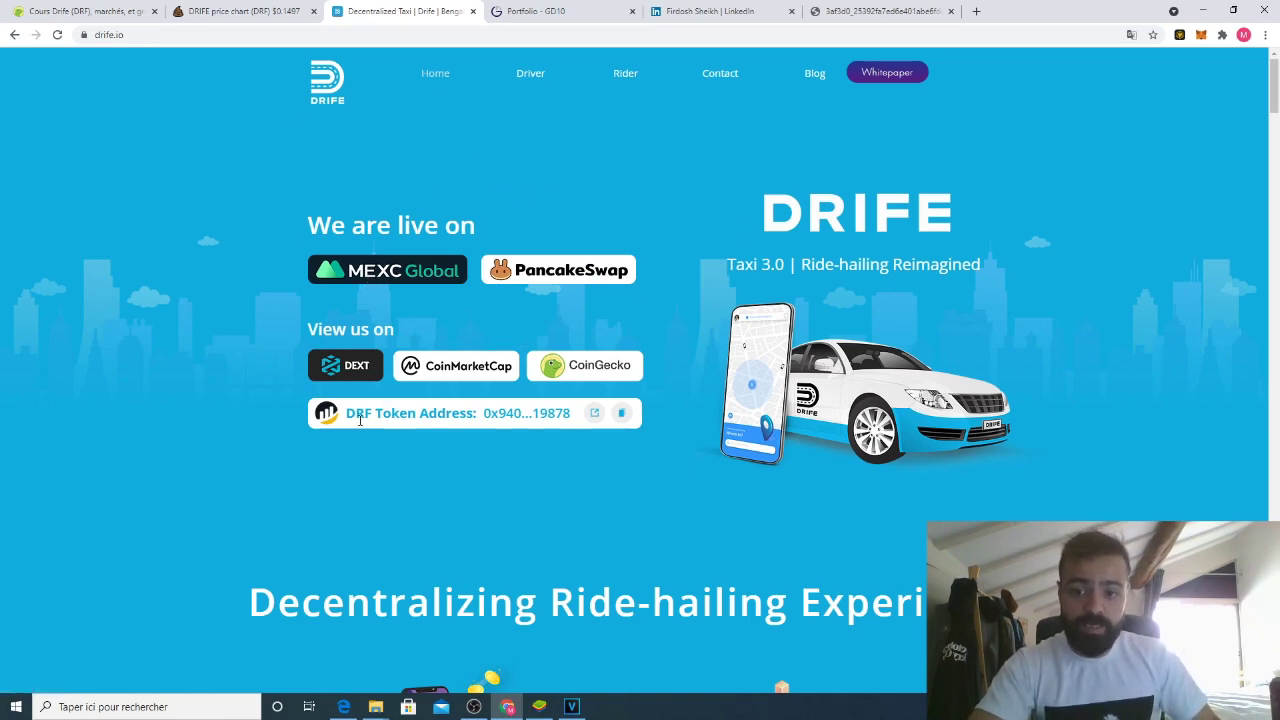
# - Copy the Drife contract address from CoinGecko, switch to PancakeSwap in BlueStacks, and import DRF as the token to receive
pyautogui.click(85, 11)
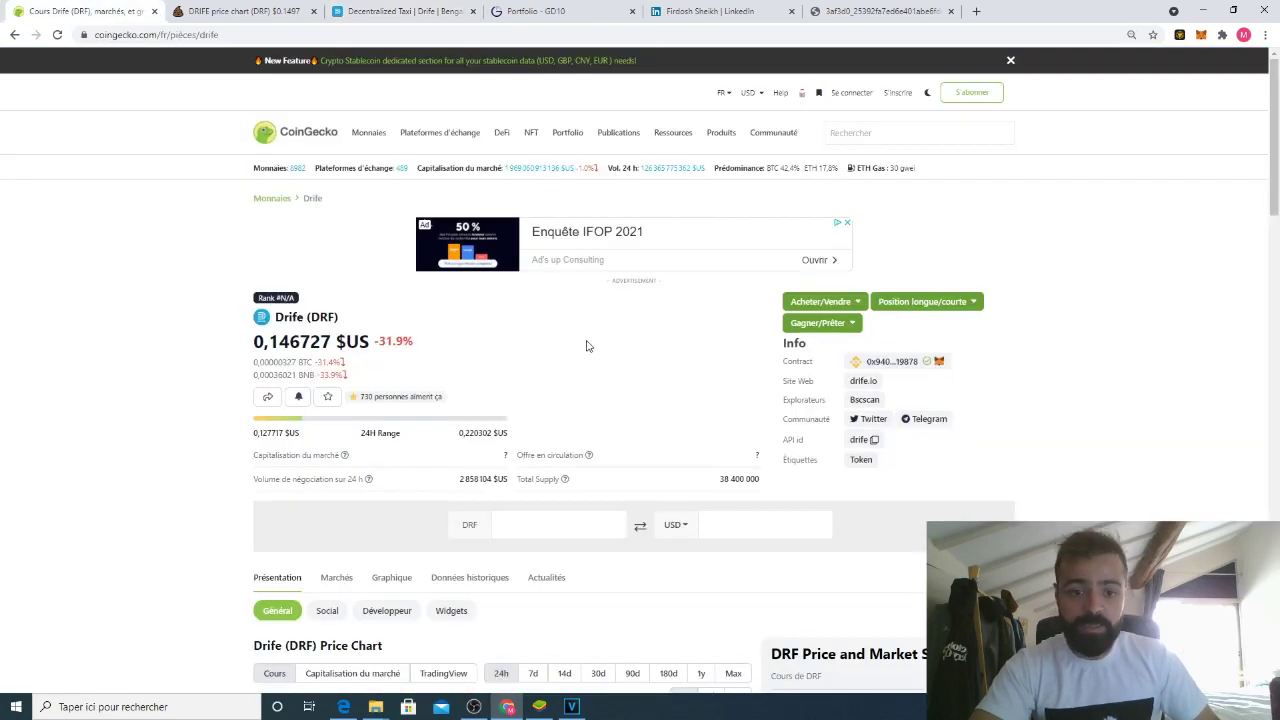
pyautogui.click(930, 363)
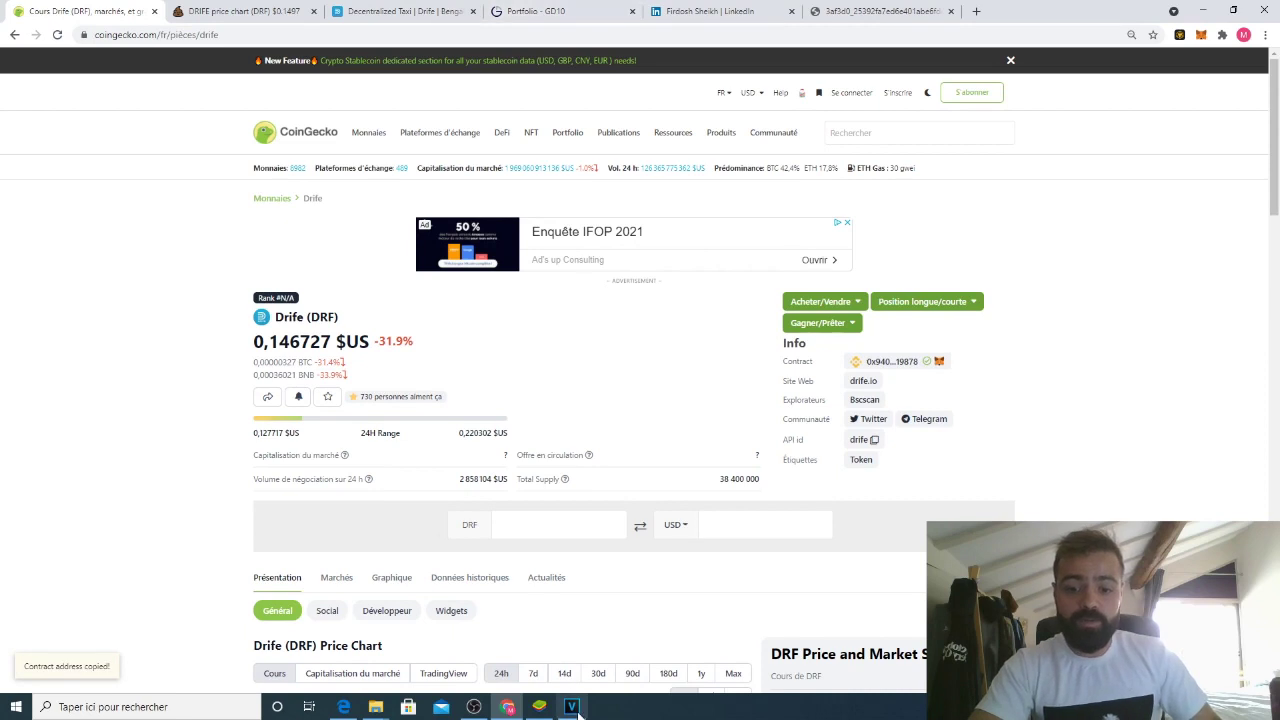
pyautogui.click(540, 707)
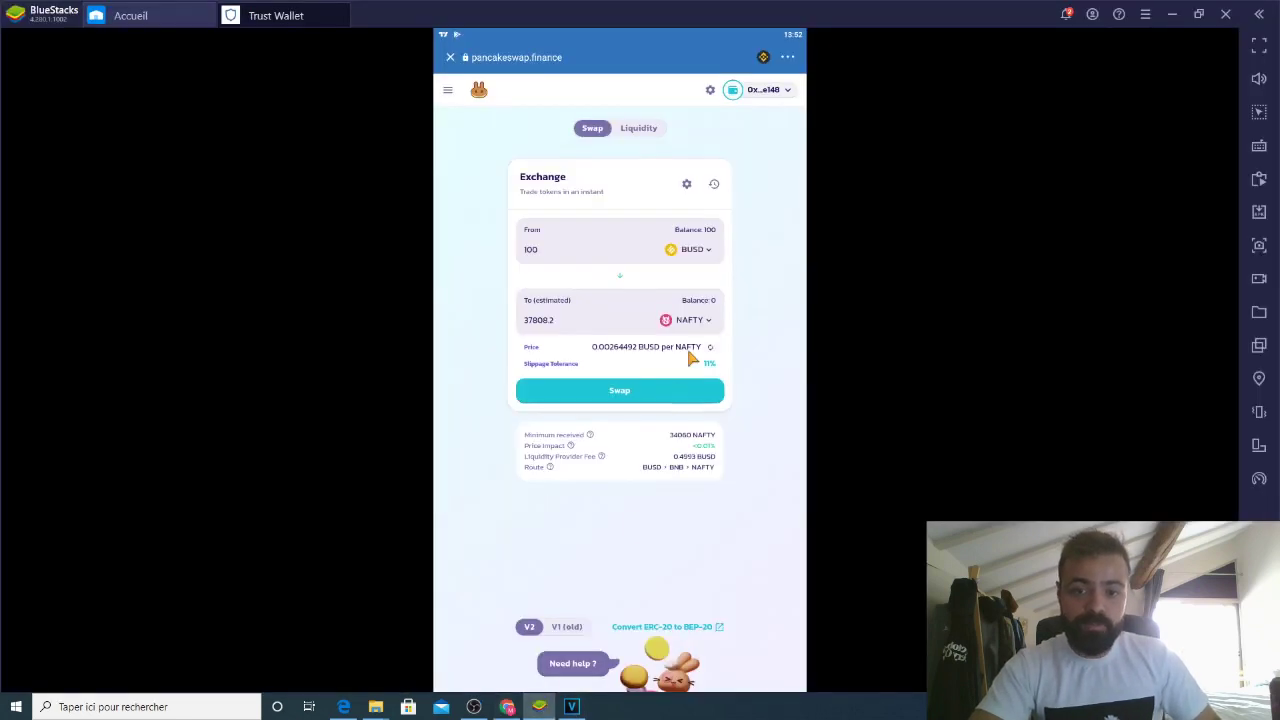
pyautogui.click(703, 324)
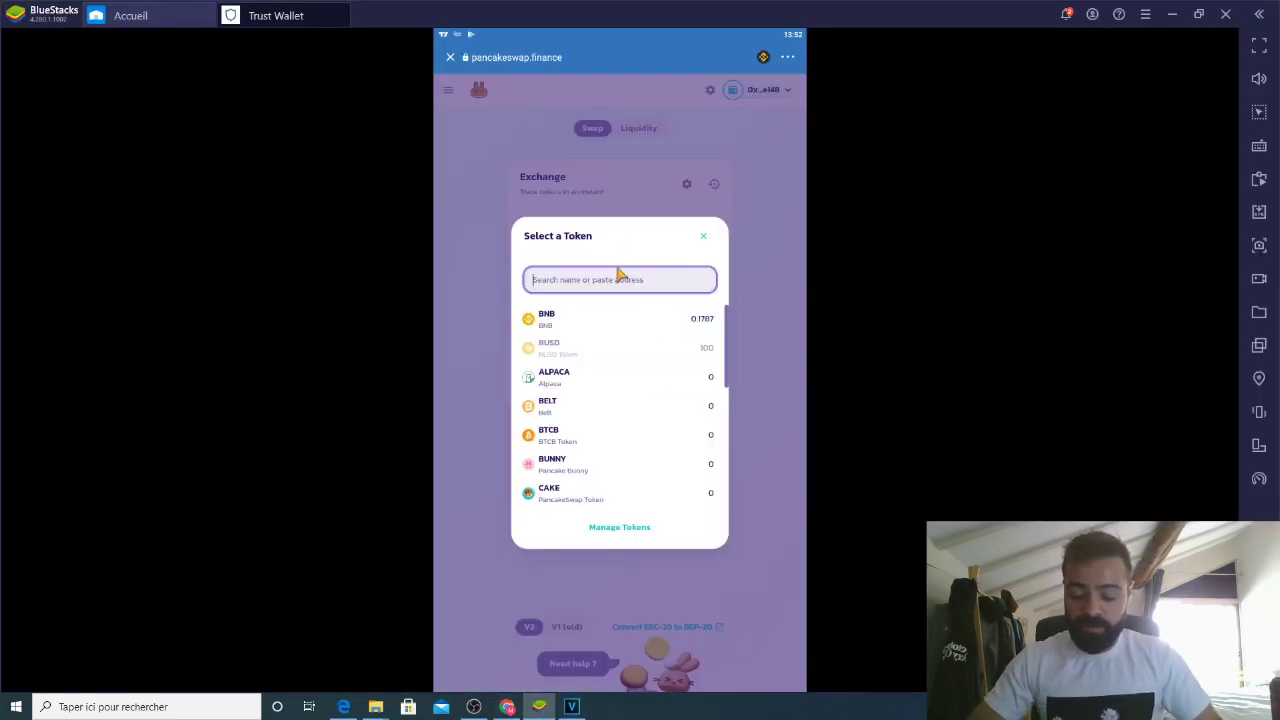
pyautogui.hotkey('ctrl', 'v')
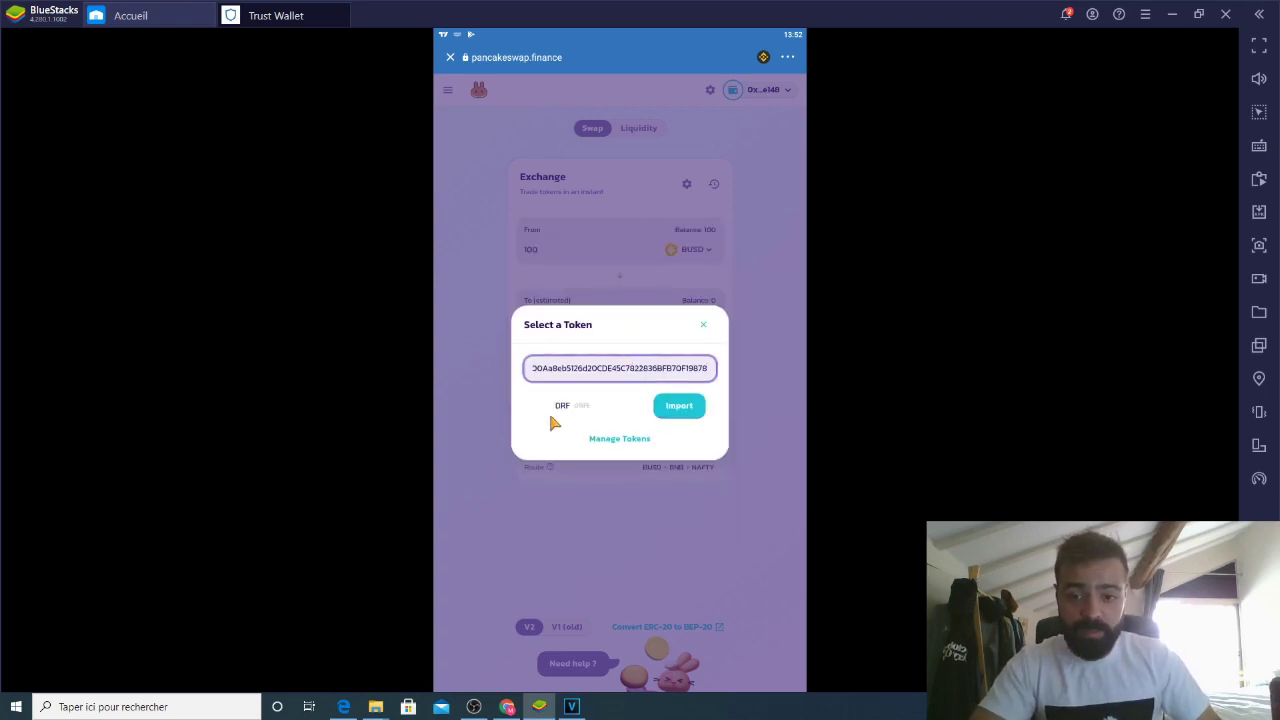
pyautogui.click(675, 410)
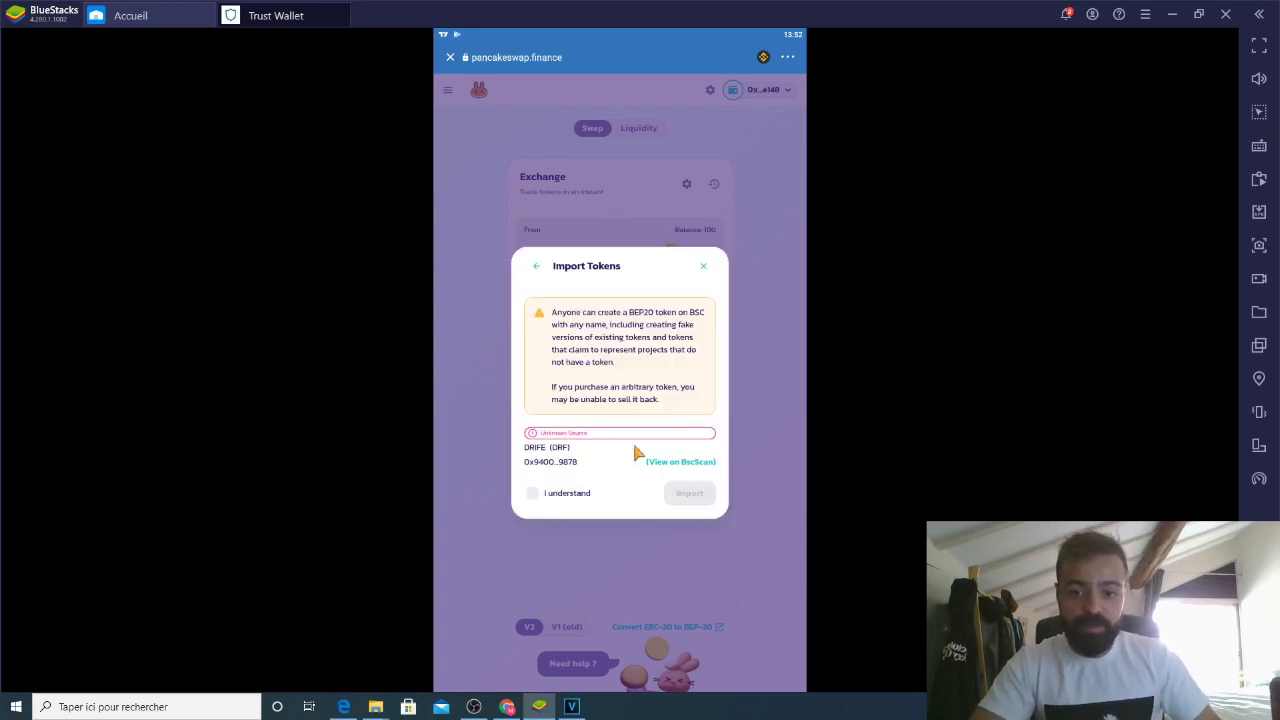
pyautogui.click(562, 493)
pyautogui.click(688, 495)
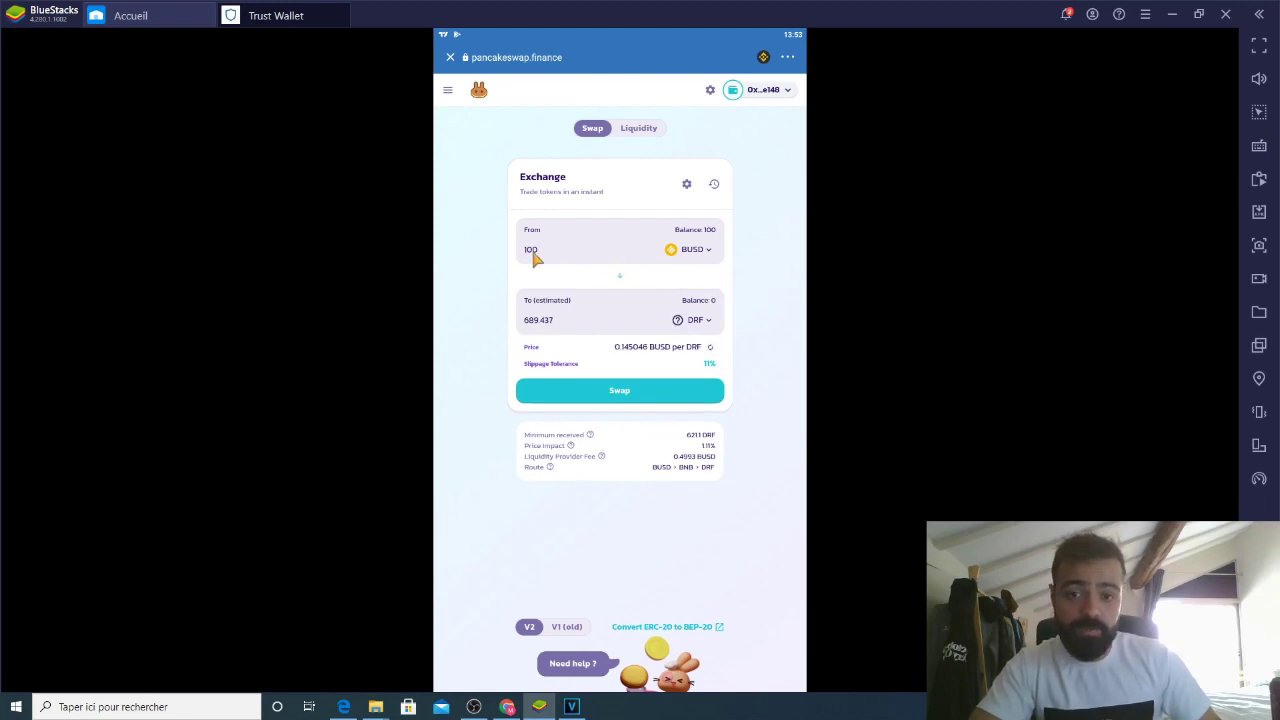
# - Set the swap's slippage tolerance to 1% and close the settings
pyautogui.click(686, 185)
pyautogui.click(660, 399)
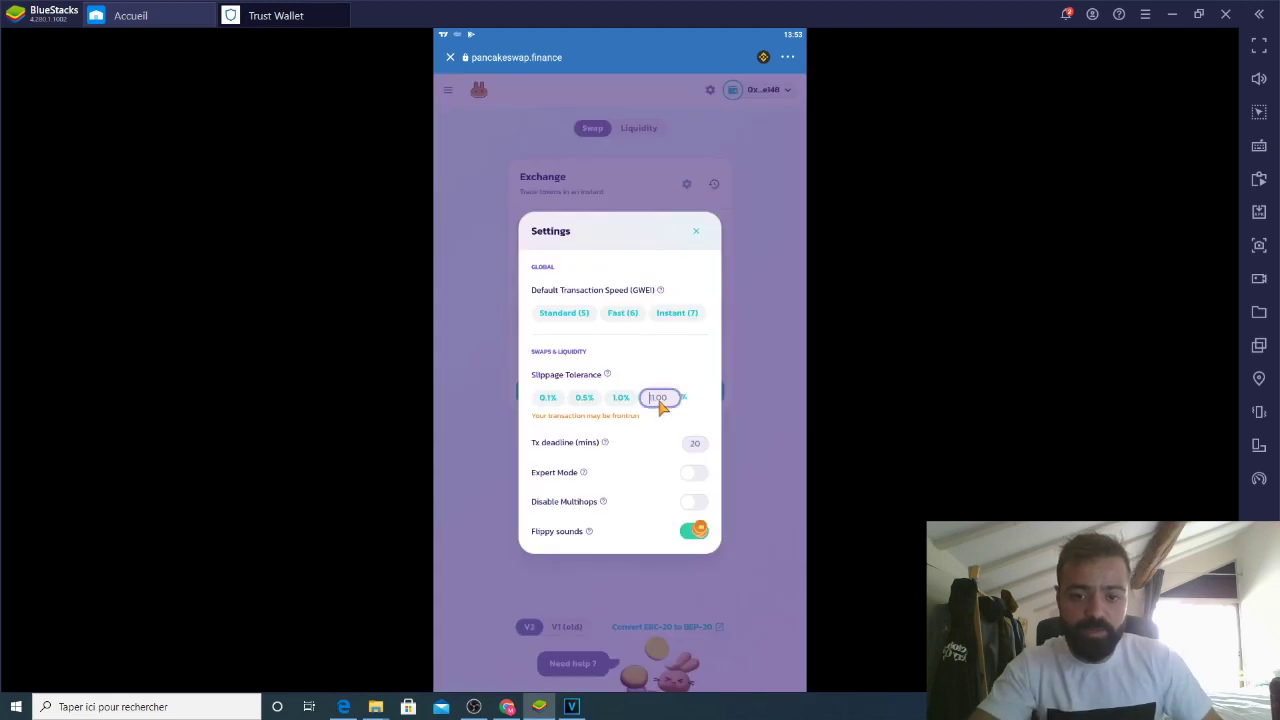
pyautogui.press('BackSpace')
pyautogui.press('BackSpace')
pyautogui.press('BackSpace')
pyautogui.press('BackSpace')
pyautogui.press('BackSpace')
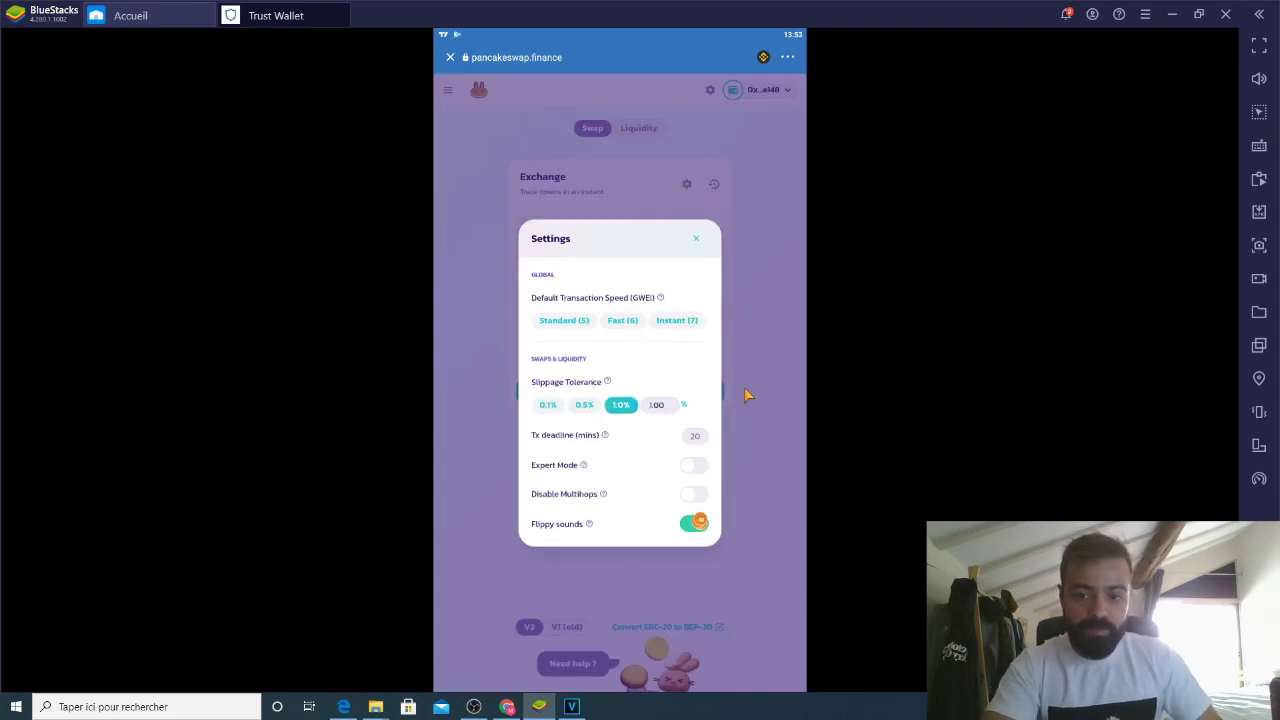
pyautogui.click(748, 400)
# - Swap 100 BUSD for DRF, approve the transaction in the wallet, and dismiss the confirmation
pyautogui.click(689, 396)
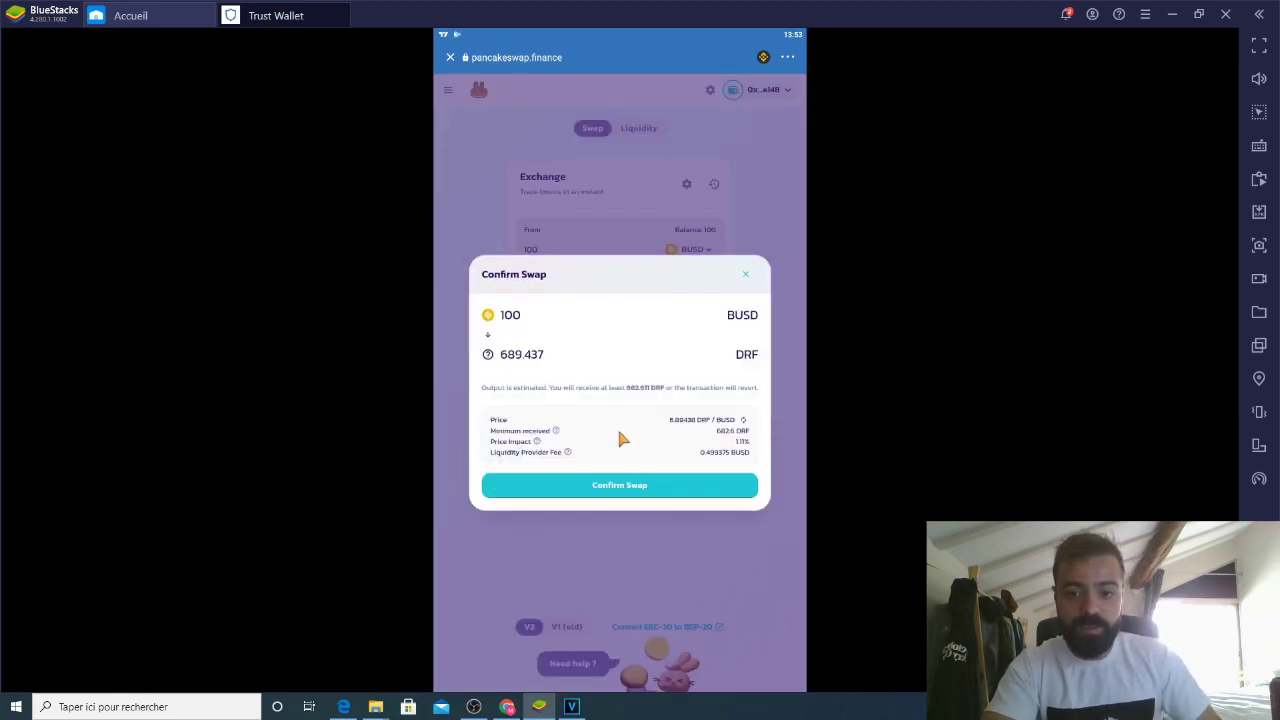
pyautogui.click(627, 485)
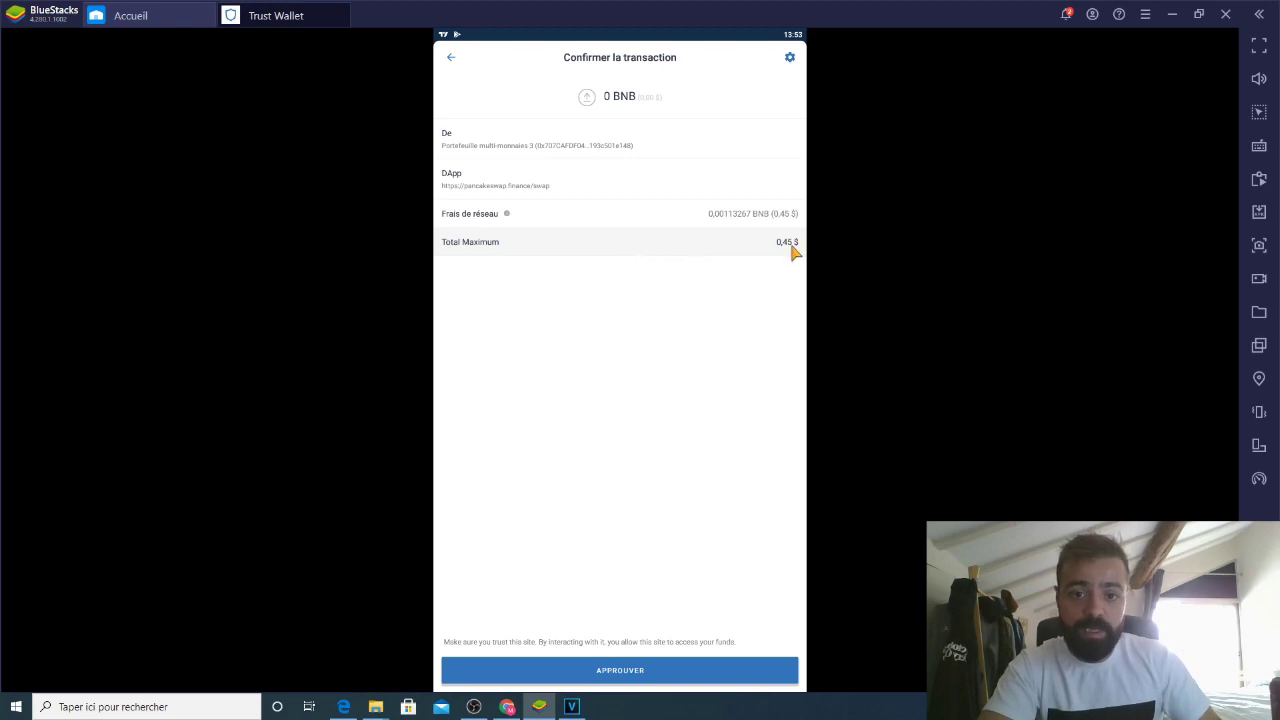
pyautogui.click(640, 668)
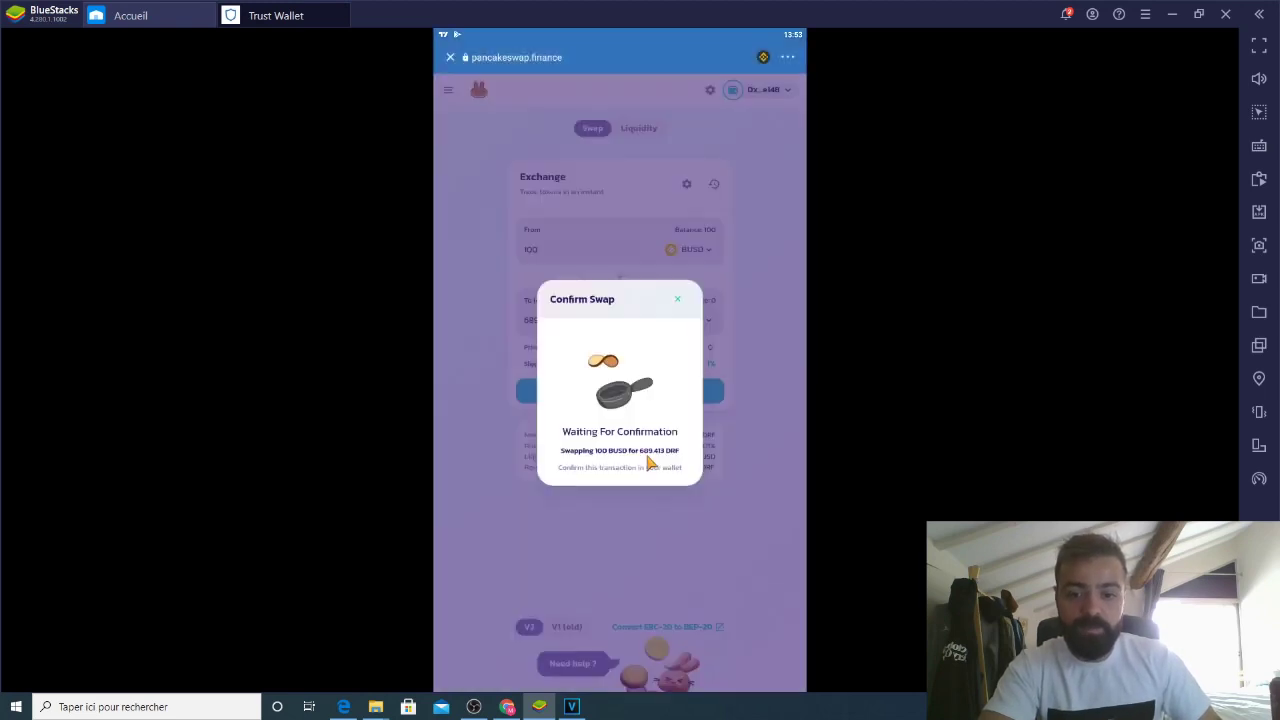
pyautogui.click(616, 464)
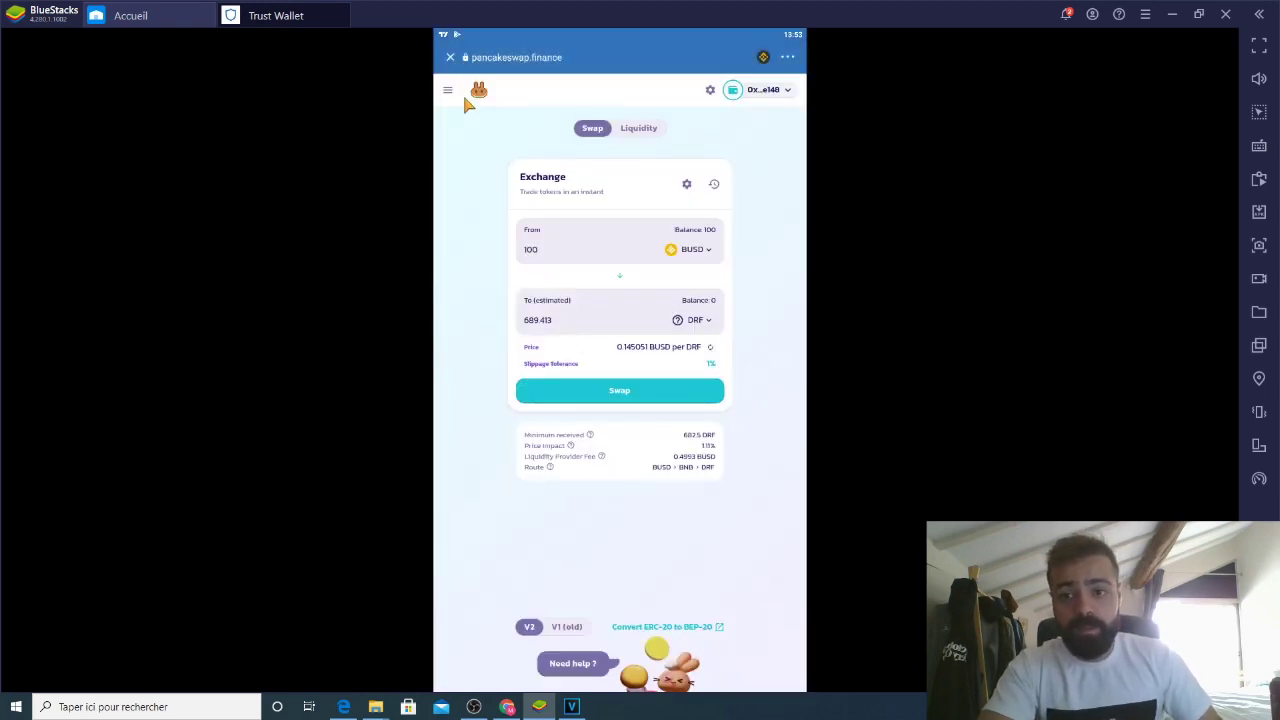
# - Leave PancakeSwap, open the Trust Wallet portfolio, and refresh the token balances
pyautogui.click(452, 57)
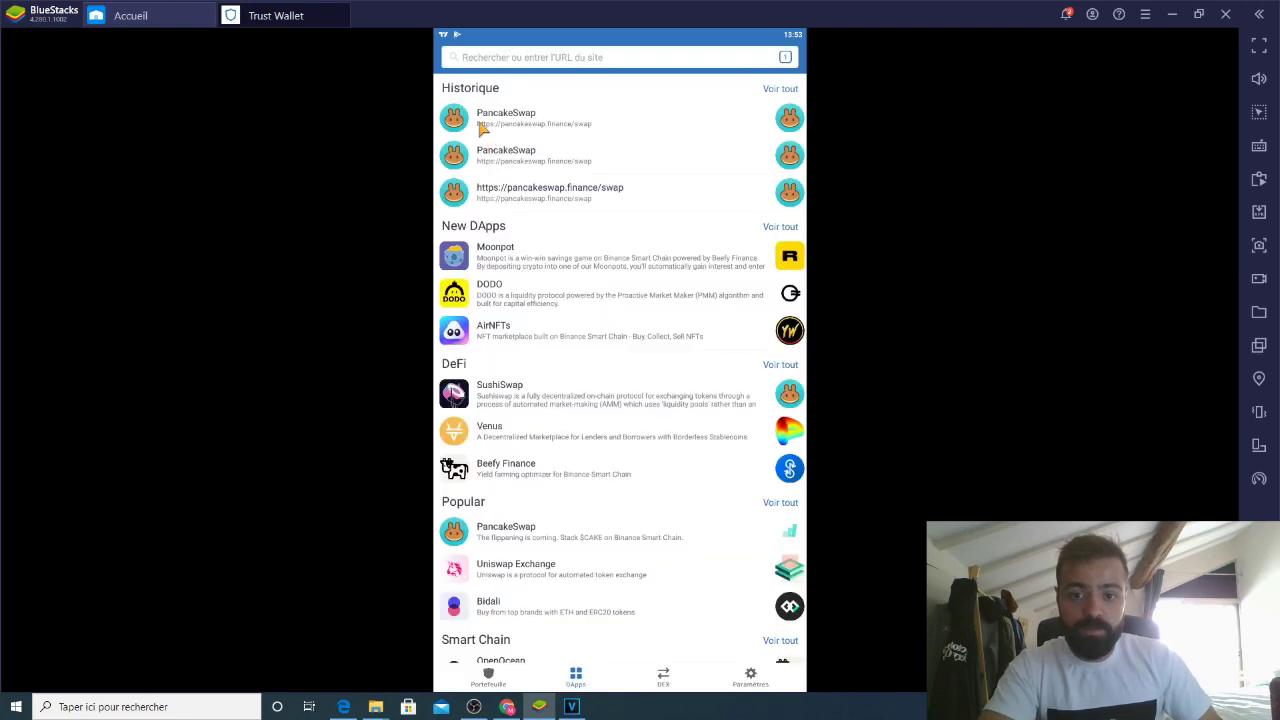
pyautogui.click(488, 677)
pyautogui.moveTo(650, 364); pyautogui.dragTo(636, 428)
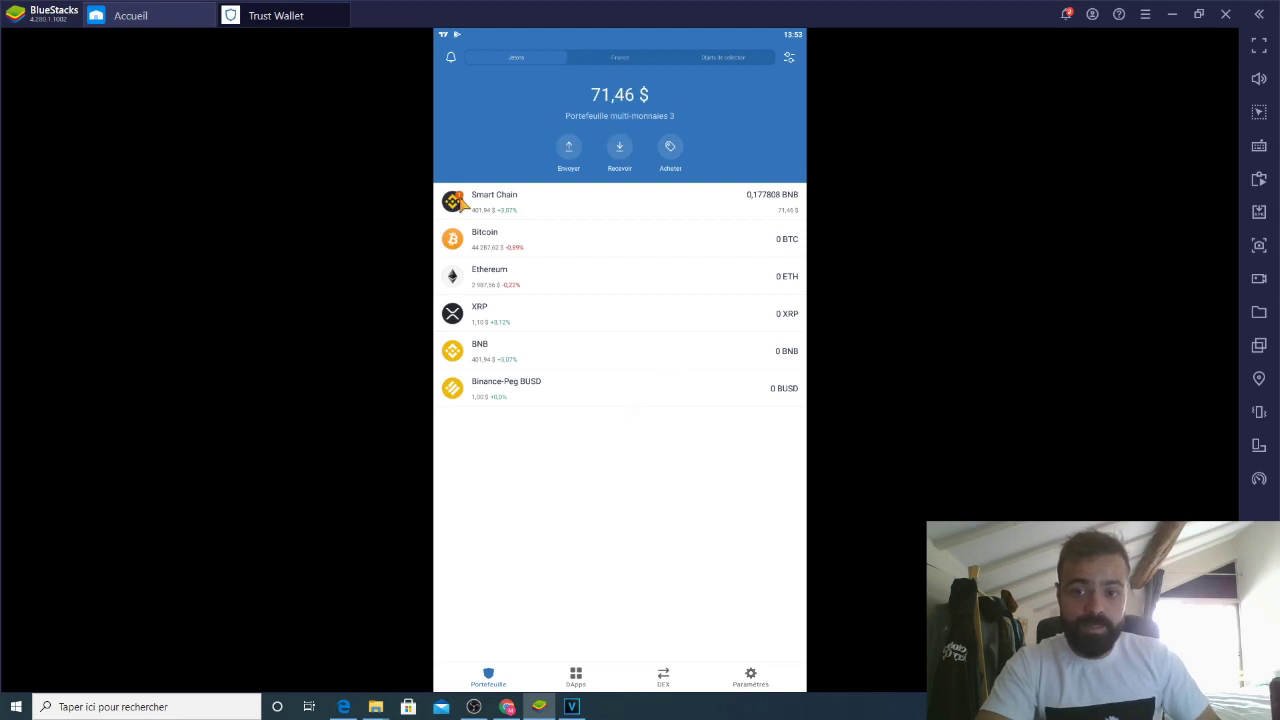
pyautogui.moveTo(662, 410); pyautogui.dragTo(653, 420)
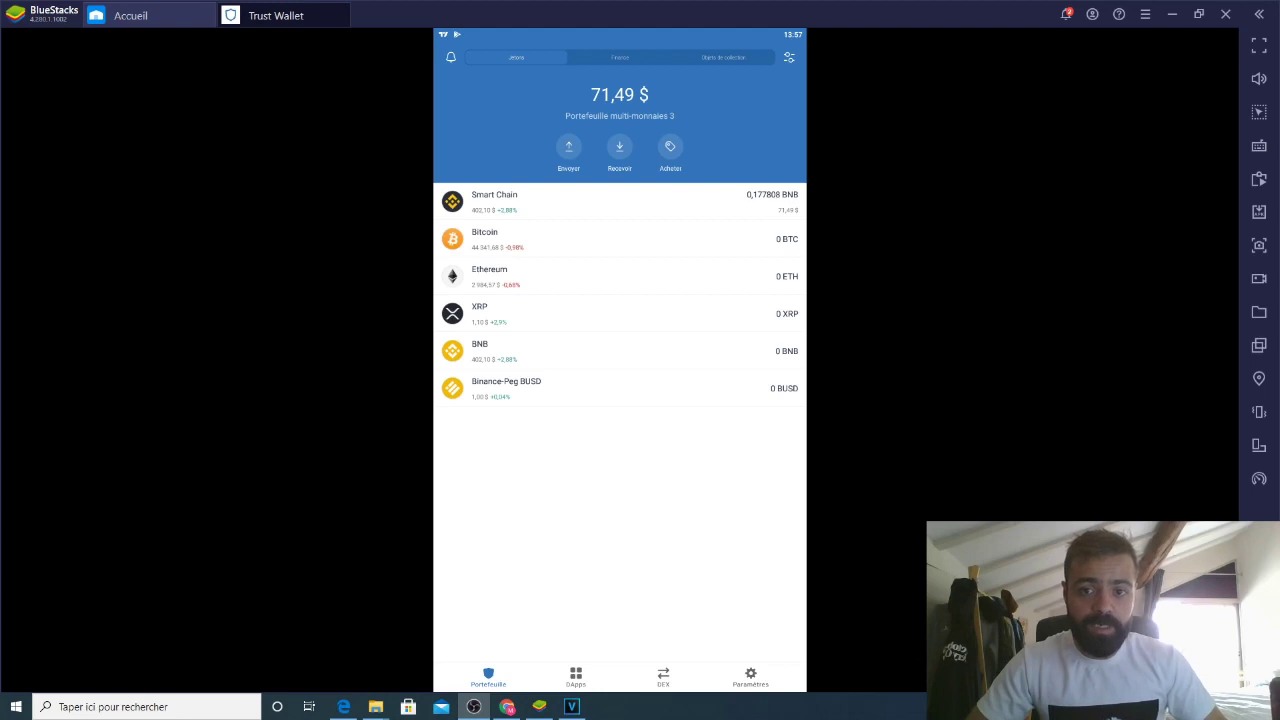
pyautogui.moveTo(516, 363); pyautogui.dragTo(567, 472)
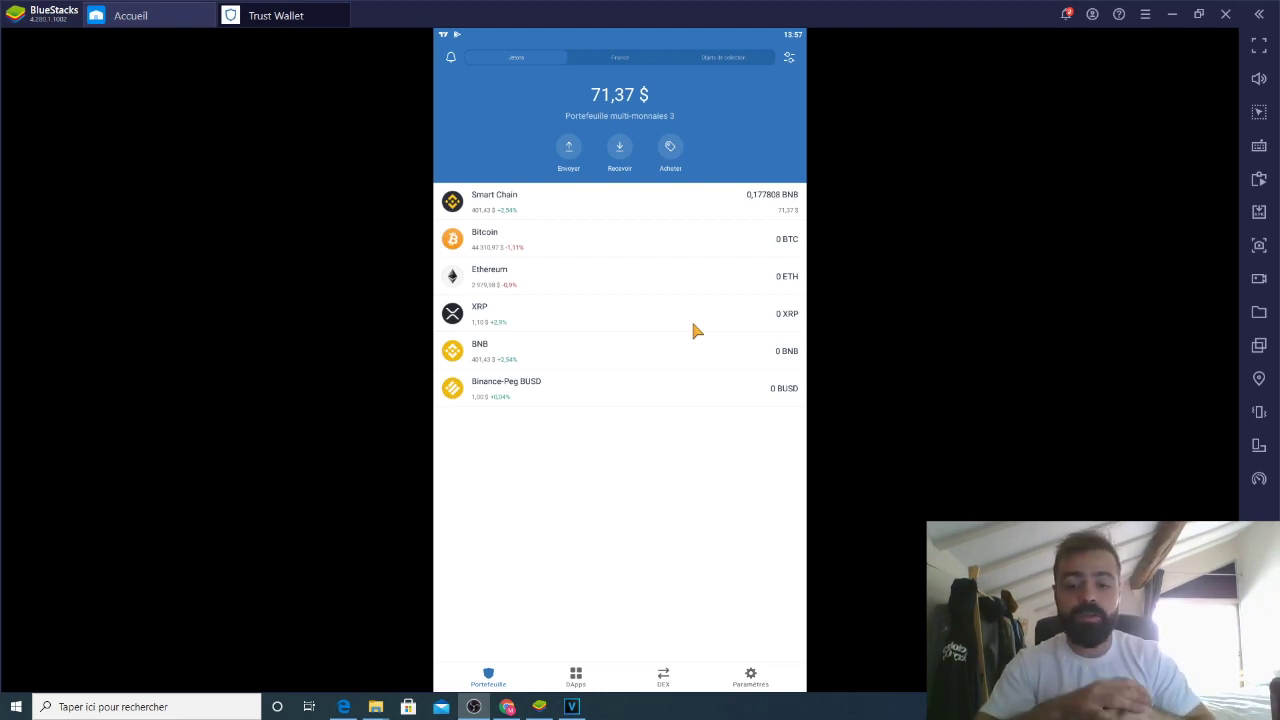
# - Add DRIFE (DRF) as a custom token on the Smart Chain network using its copied contract address, and return to the portfolio
pyautogui.click(789, 58)
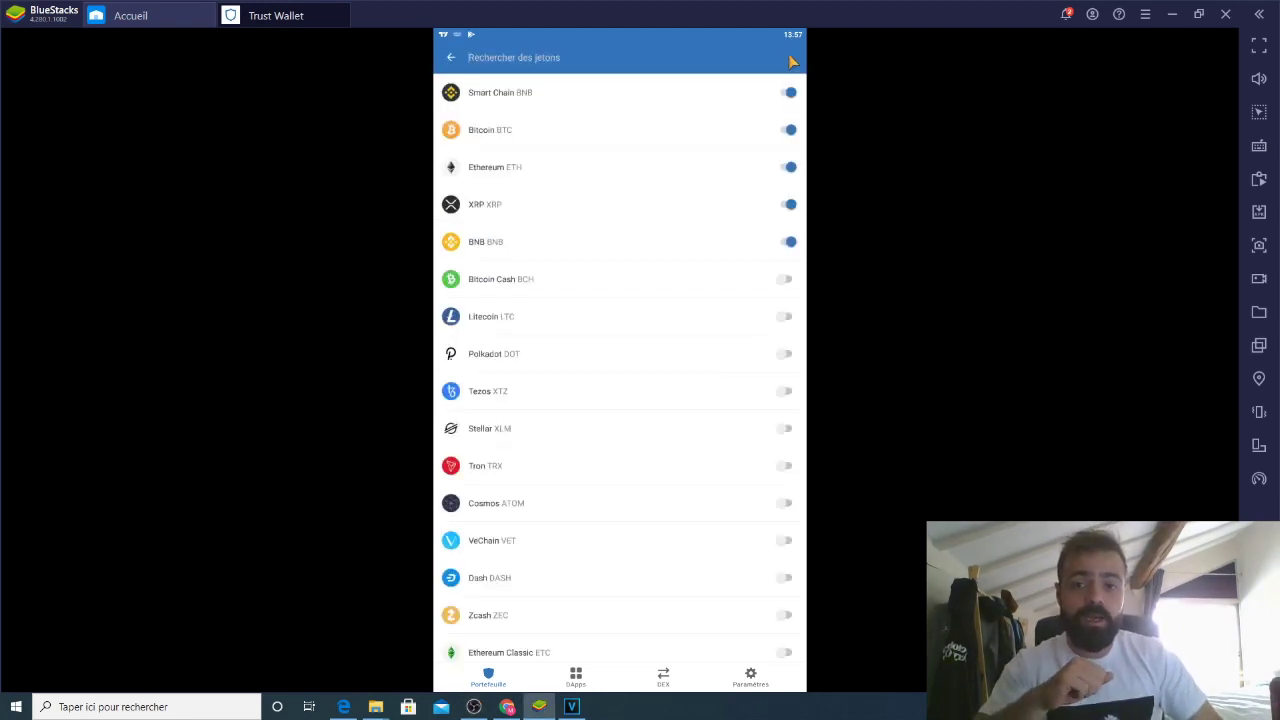
pyautogui.click(581, 64)
pyautogui.write('ku')
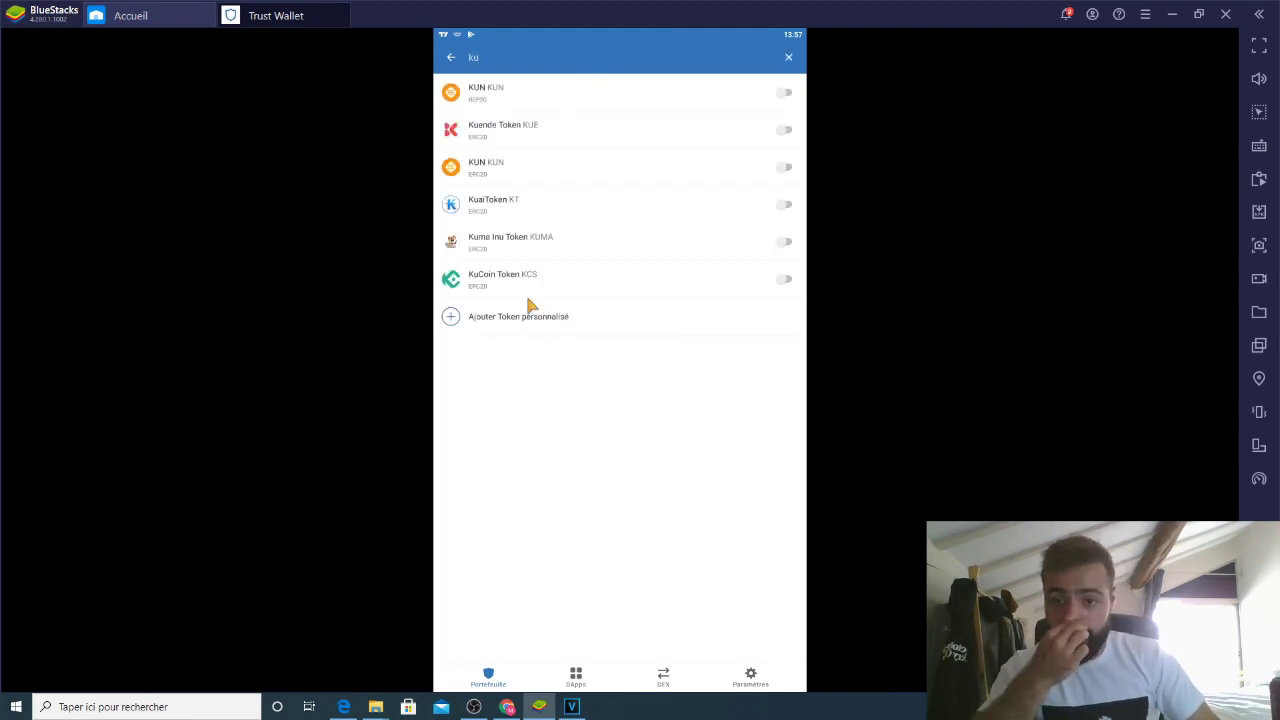
pyautogui.click(524, 325)
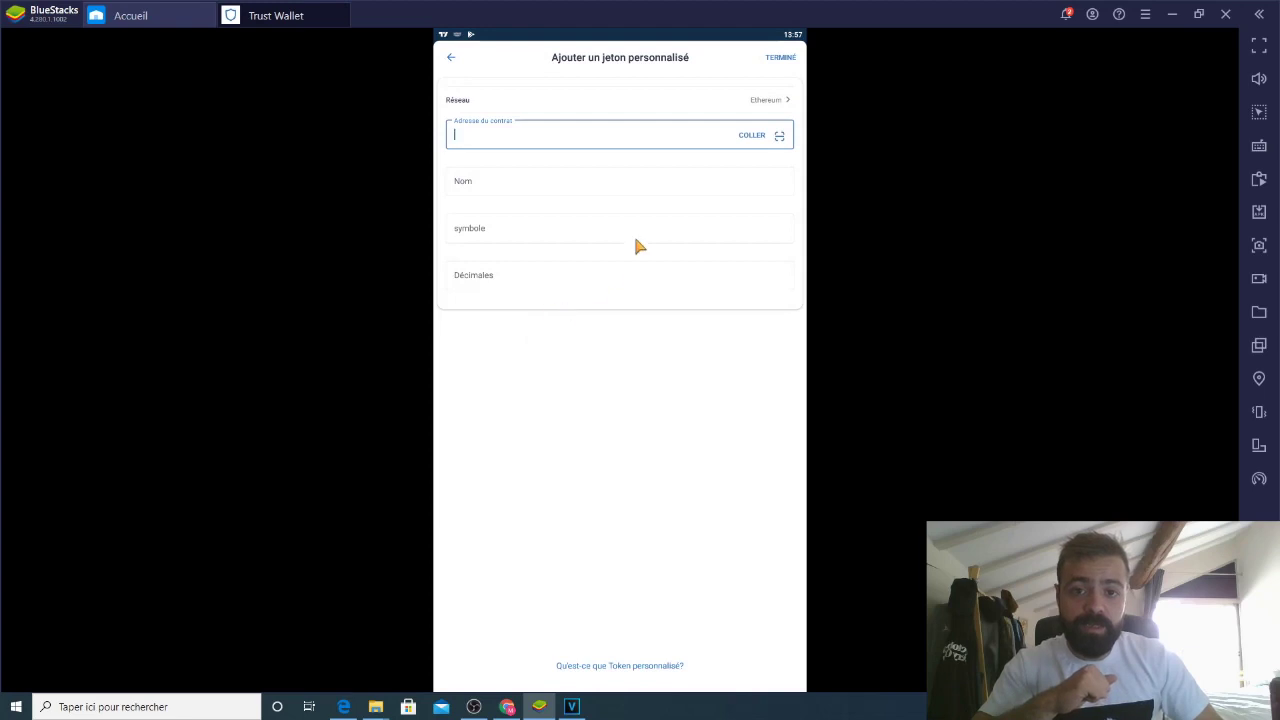
pyautogui.click(783, 101)
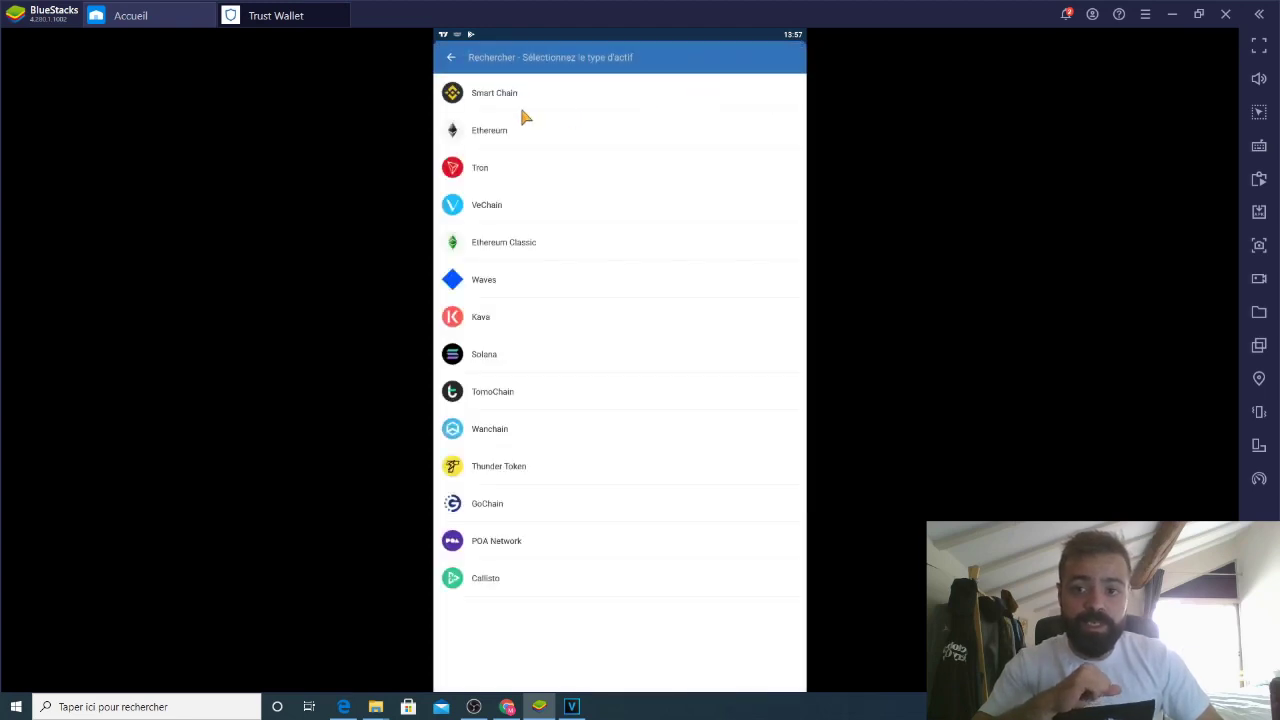
pyautogui.click(497, 95)
pyautogui.click(751, 137)
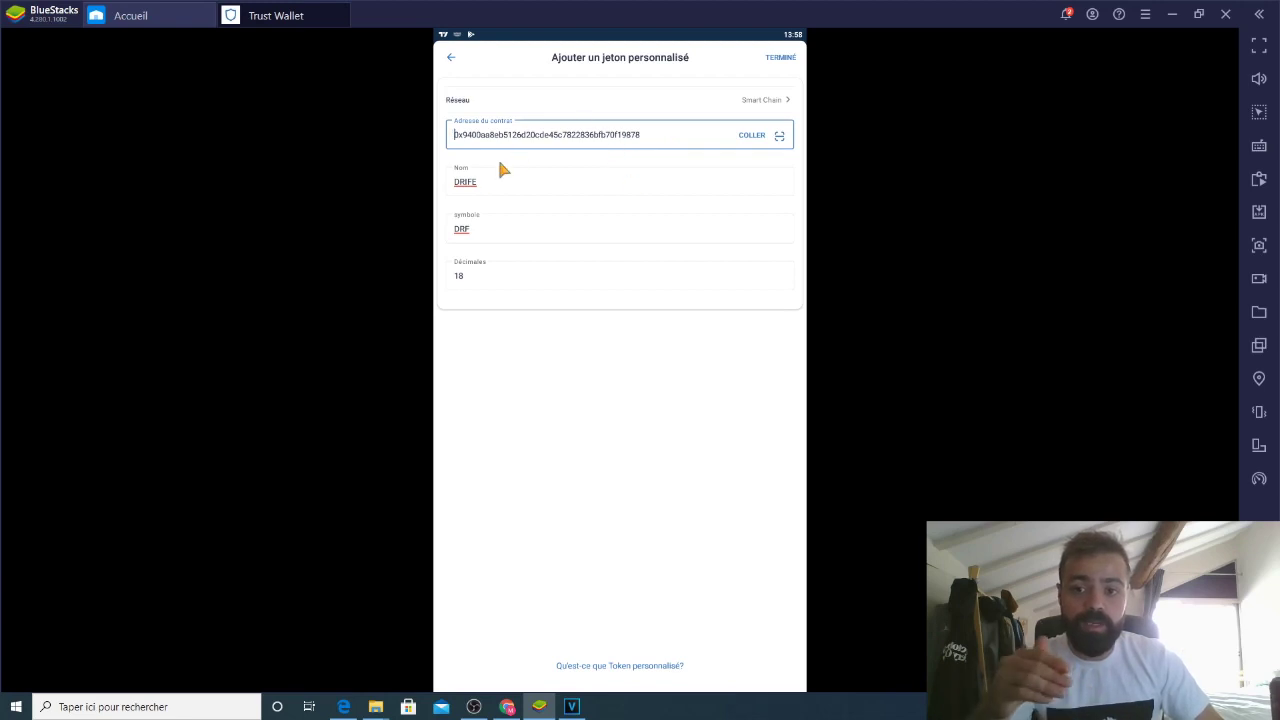
pyautogui.click(785, 58)
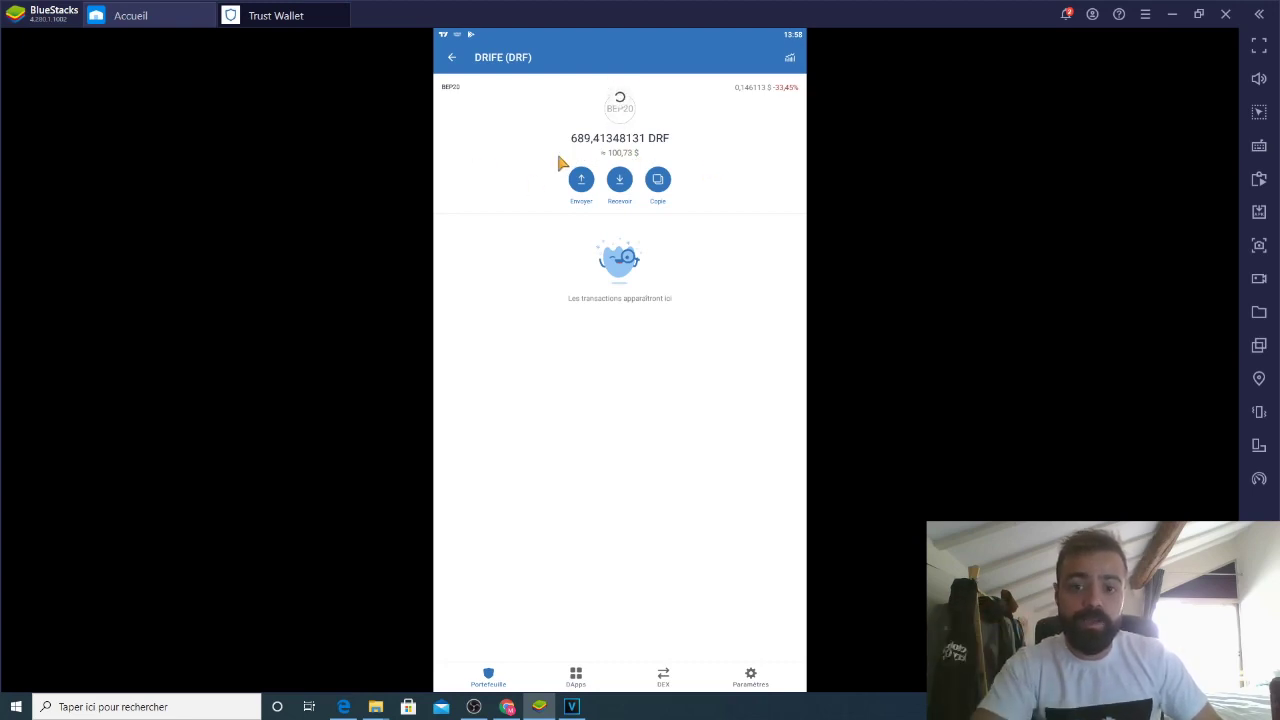
pyautogui.click(452, 58)
pyautogui.click(452, 58)
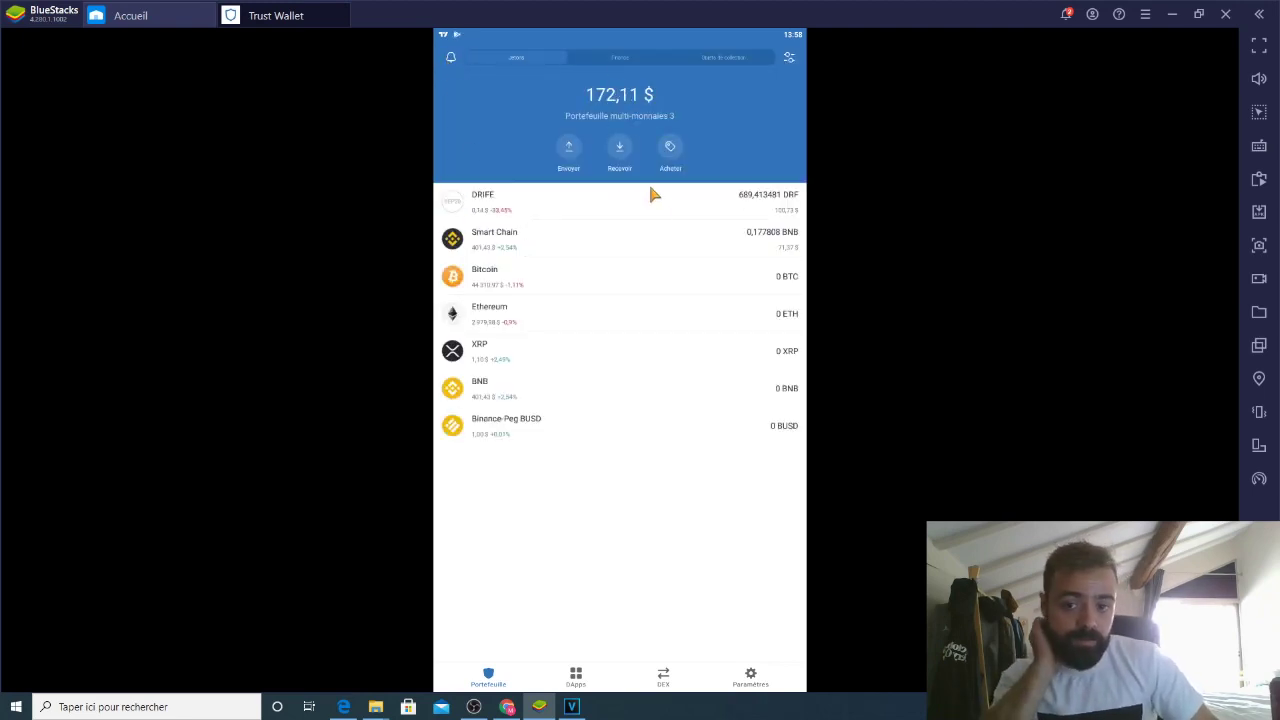
# - Switch to PooCoin in the browser, look up the Drife contract address, and examine the market cap and DRF/BNB price chart
pyautogui.click(1172, 14)
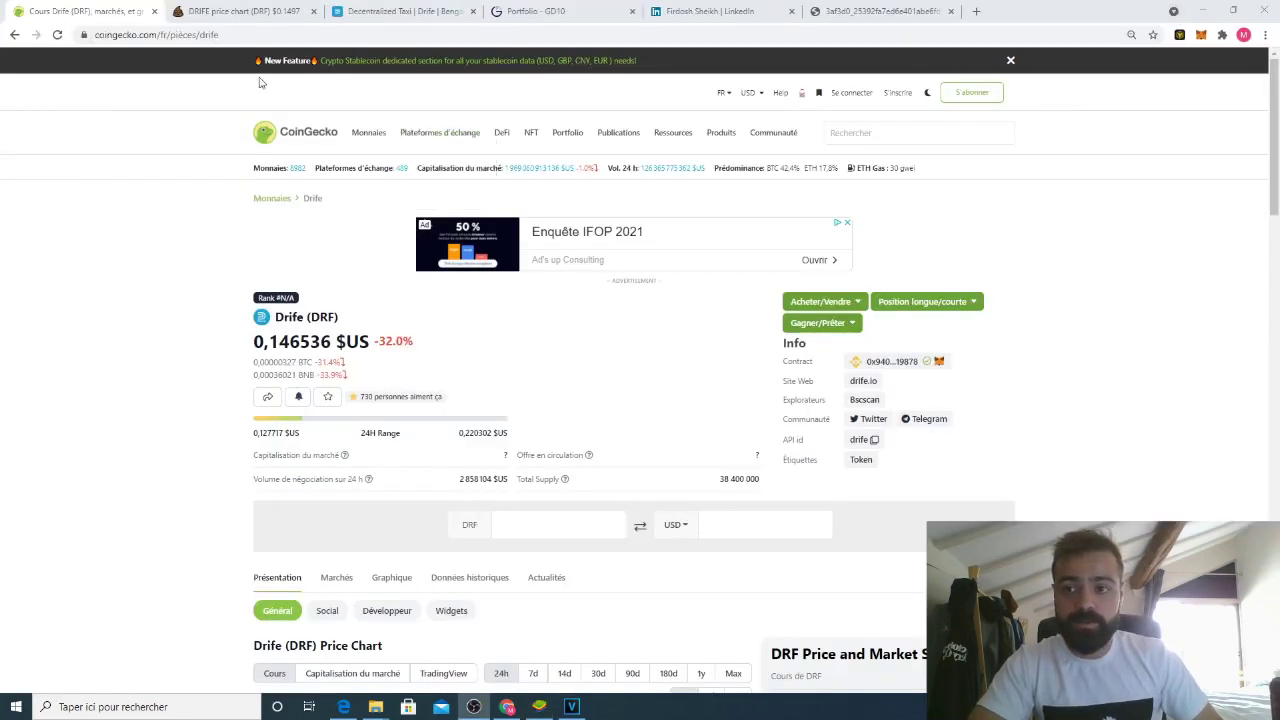
pyautogui.click(245, 18)
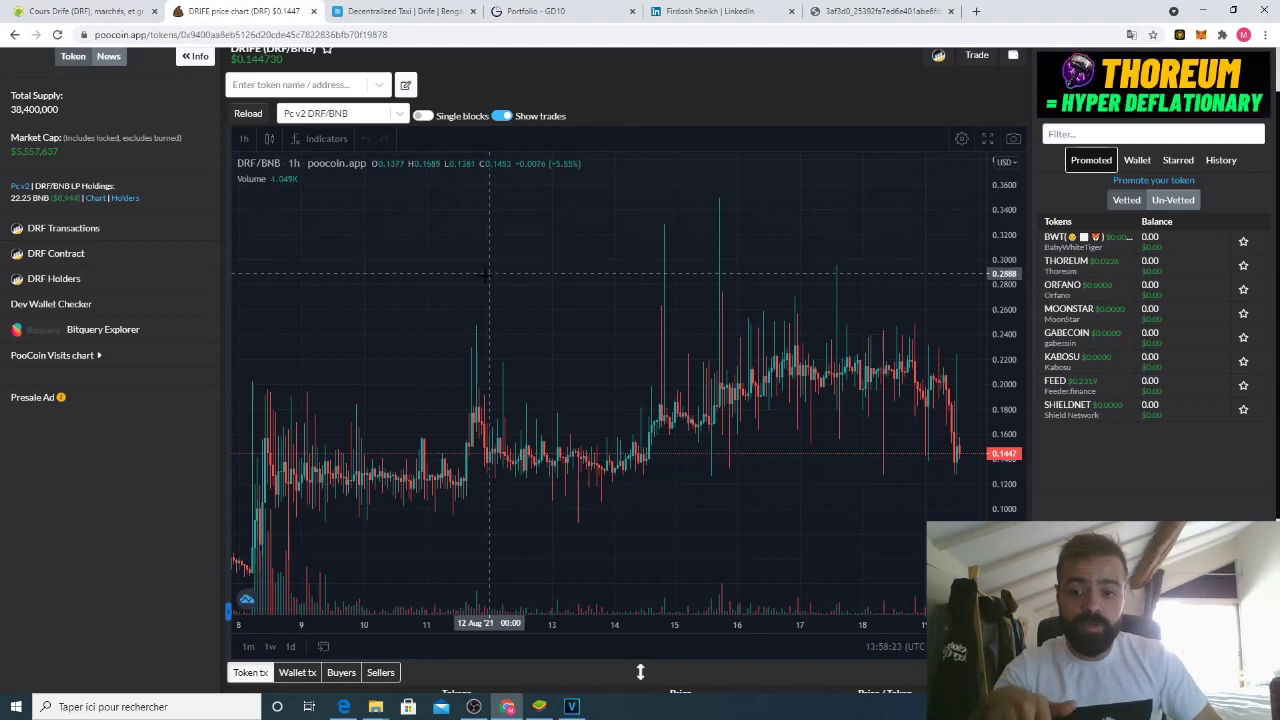
pyautogui.scroll(2, 537, 99)
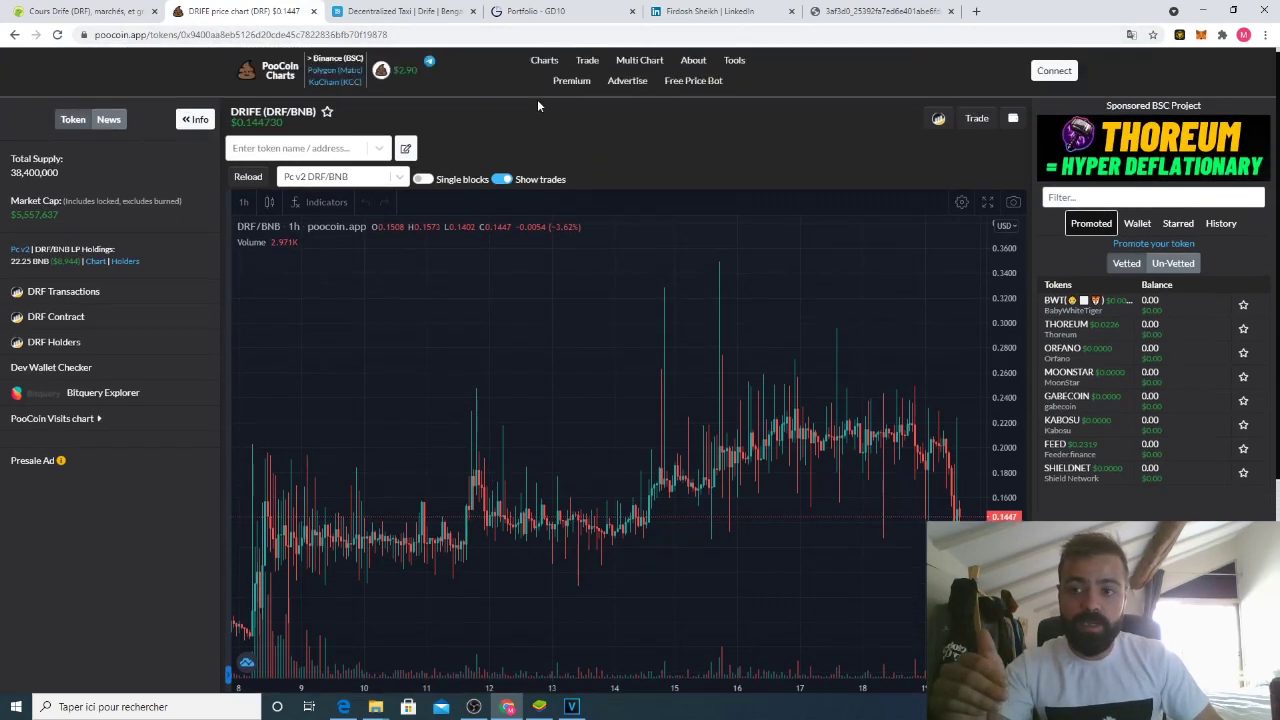
pyautogui.click(380, 151)
pyautogui.hotkey('ctrl', 'v')
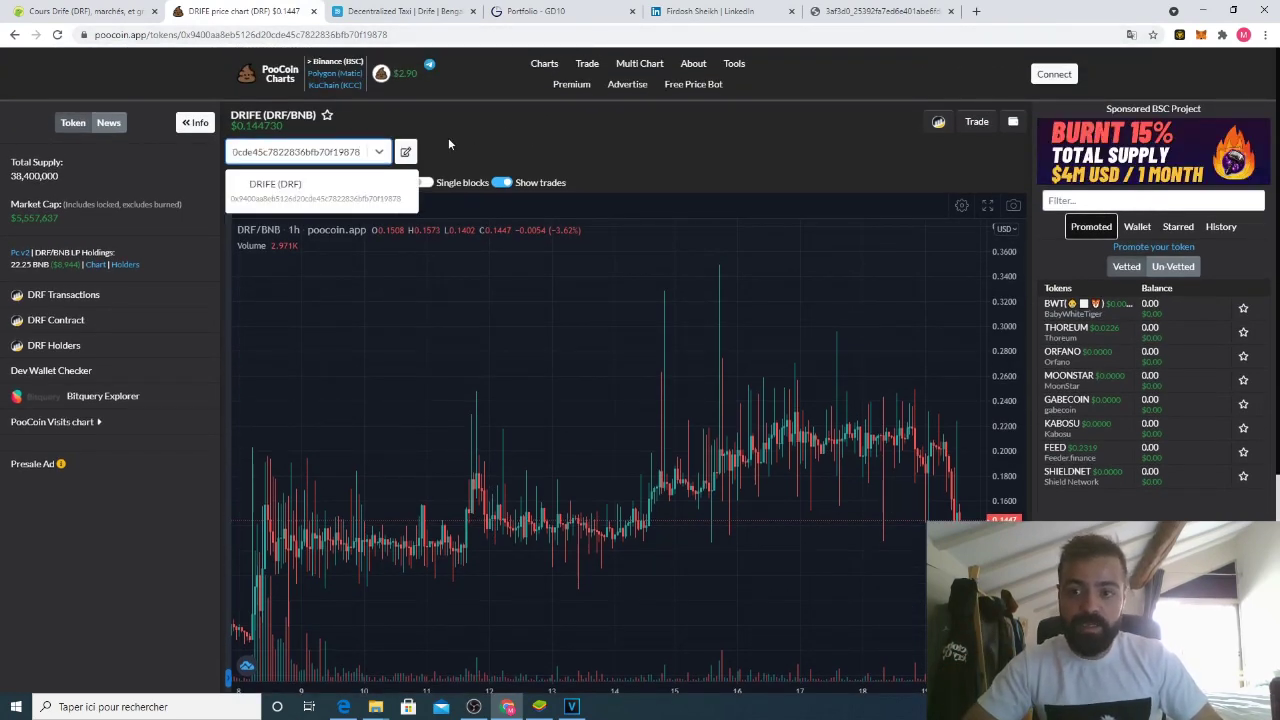
pyautogui.click(550, 133)
pyautogui.scroll(-1, 550, 133)
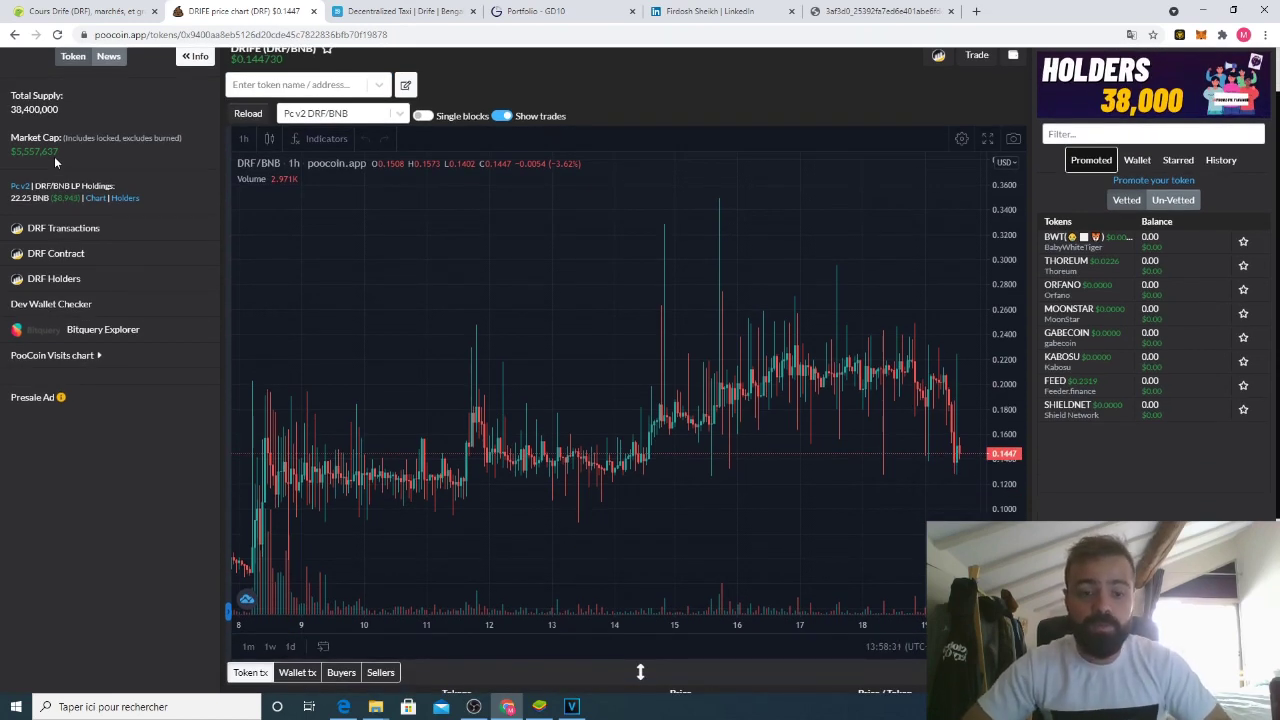
pyautogui.moveTo(797, 258); pyautogui.dragTo(754, 252)
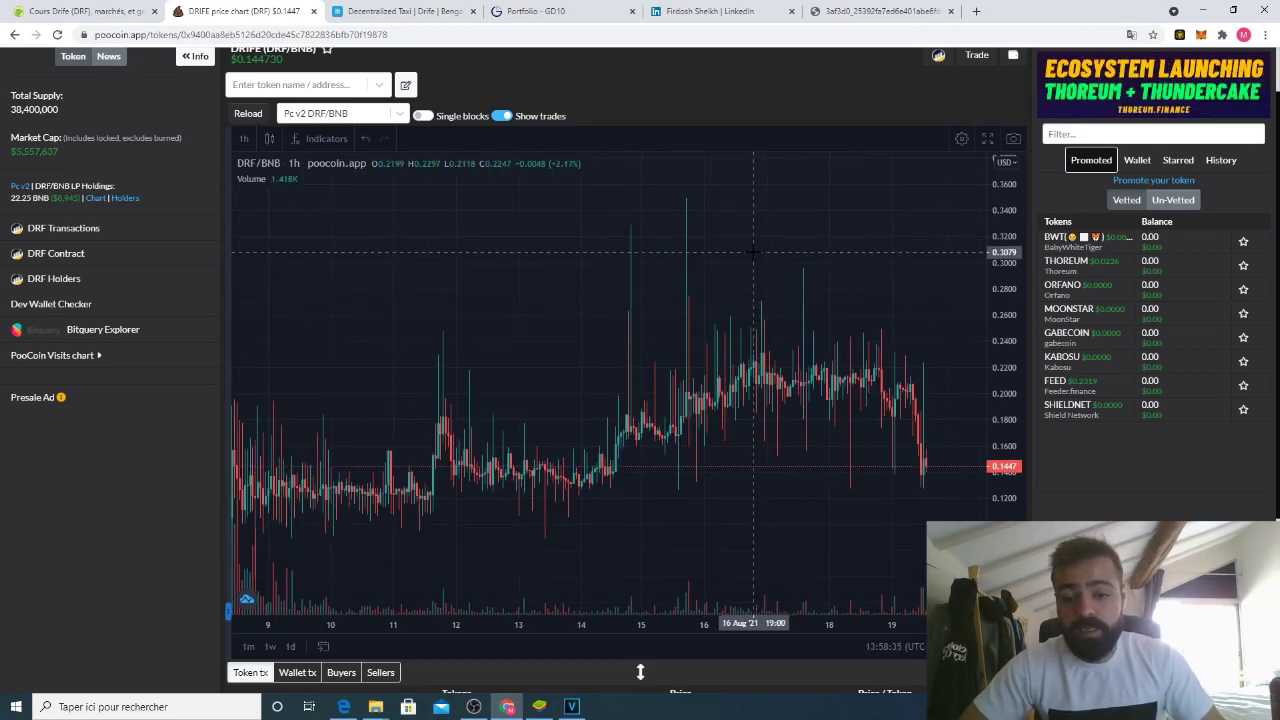